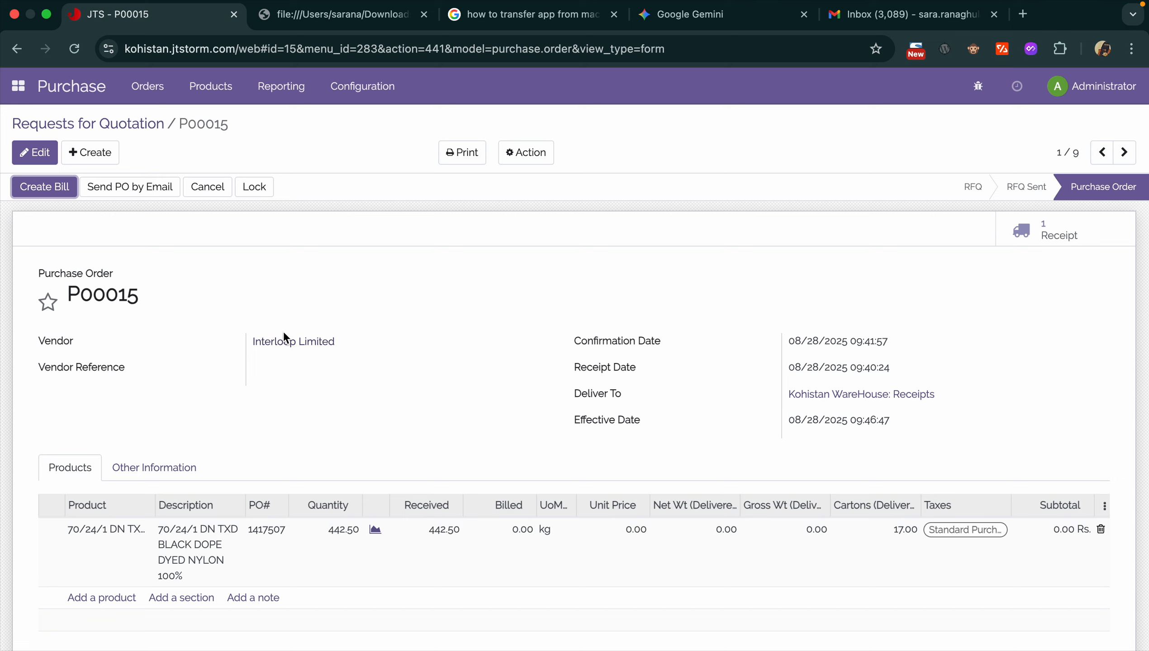
Open the purchase order for editing and review its vendor reference, order lines and other information.
{"action": "left_click", "coordinate": [42, 155]}
{"action": "left_click", "coordinate": [272, 376]}
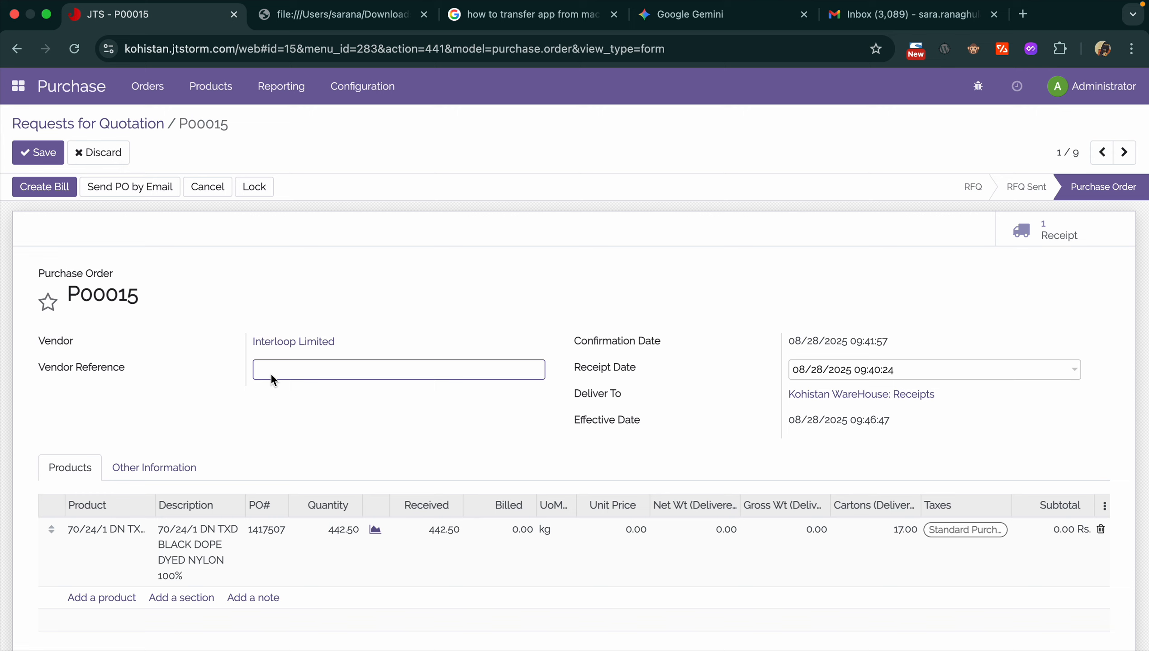
{"action": "mouse_move", "coordinate": [274, 529]}
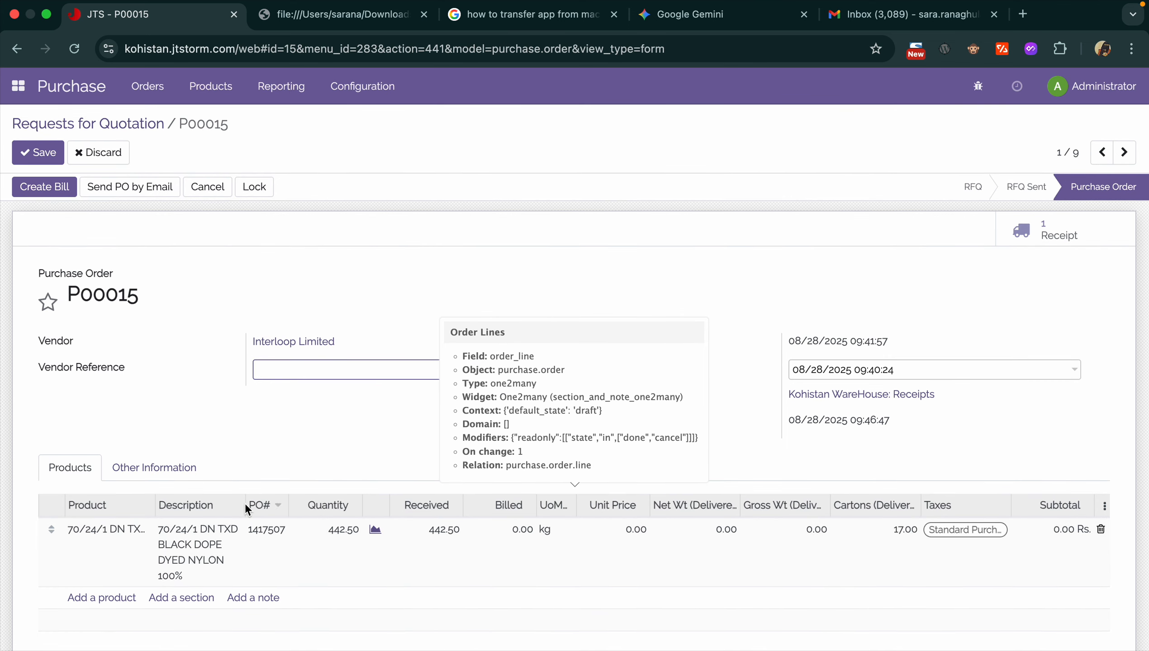
{"action": "left_click", "coordinate": [165, 470]}
{"action": "mouse_move", "coordinate": [33, 534]}
{"action": "left_mouse_down"}
{"action": "mouse_move", "coordinate": [140, 534]}
{"action": "mouse_move", "coordinate": [36, 534]}
{"action": "left_mouse_up"}
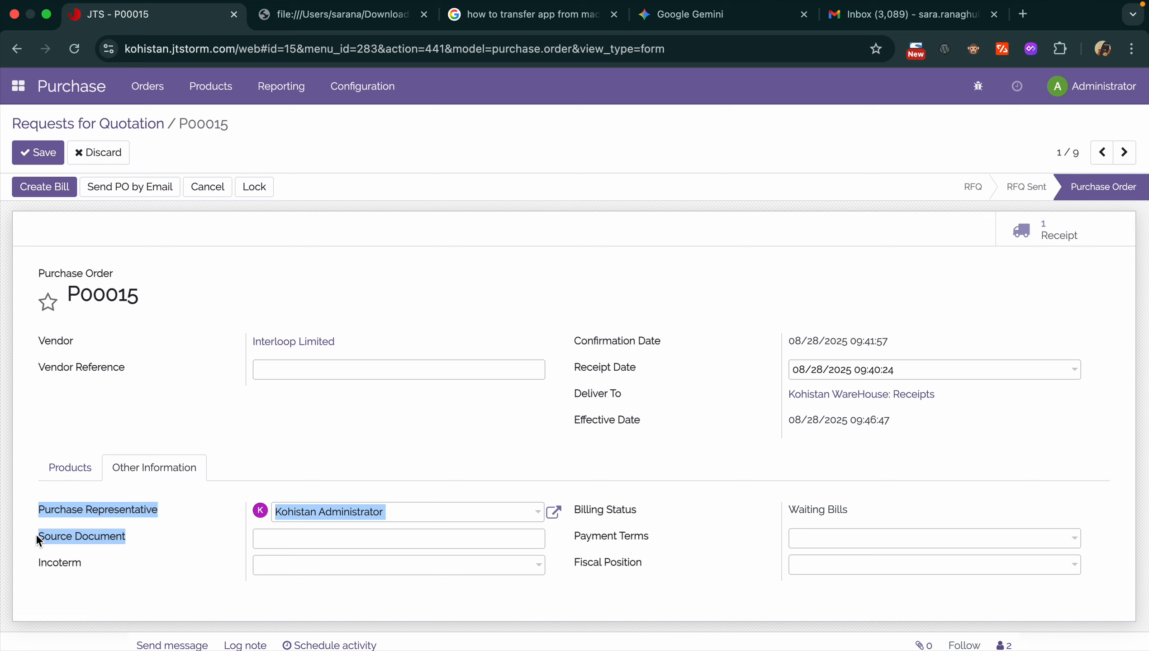
{"action": "left_click", "coordinate": [141, 545]}
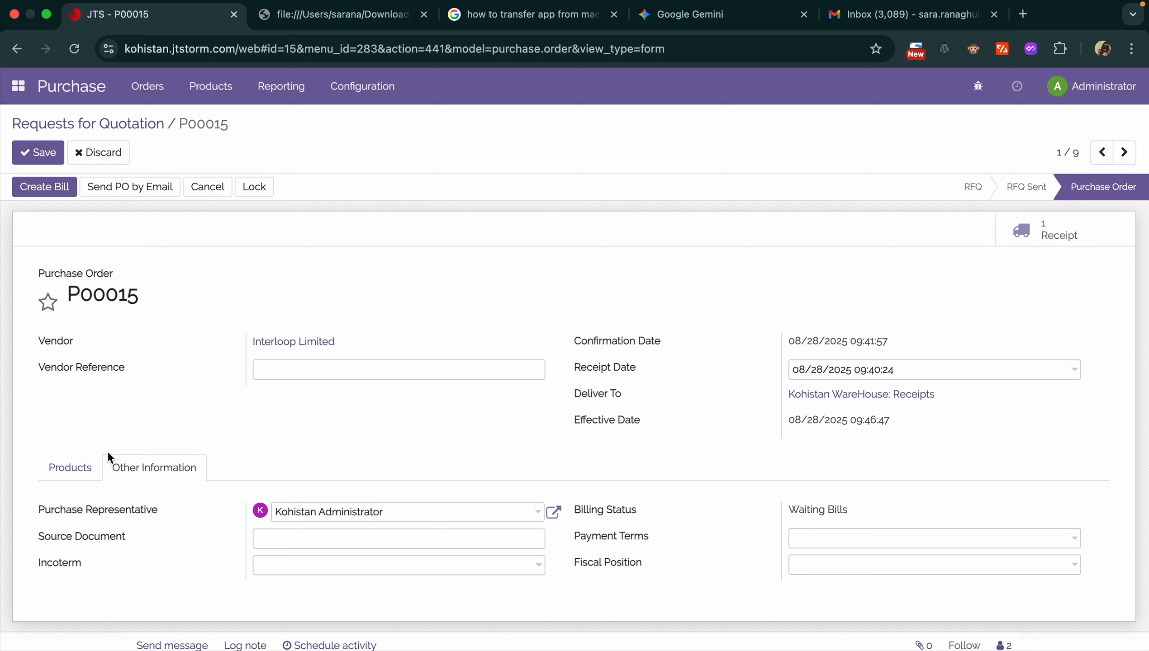
{"action": "left_click", "coordinate": [89, 463]}
Examine the purchase order's logistics totals and attachments section, including the file chooser for adding an attachment.
{"action": "scroll", "coordinate": [403, 446], "scroll_direction": "down", "scroll_amount": 5}
{"action": "scroll", "coordinate": [403, 445], "scroll_direction": "down", "scroll_amount": 5}
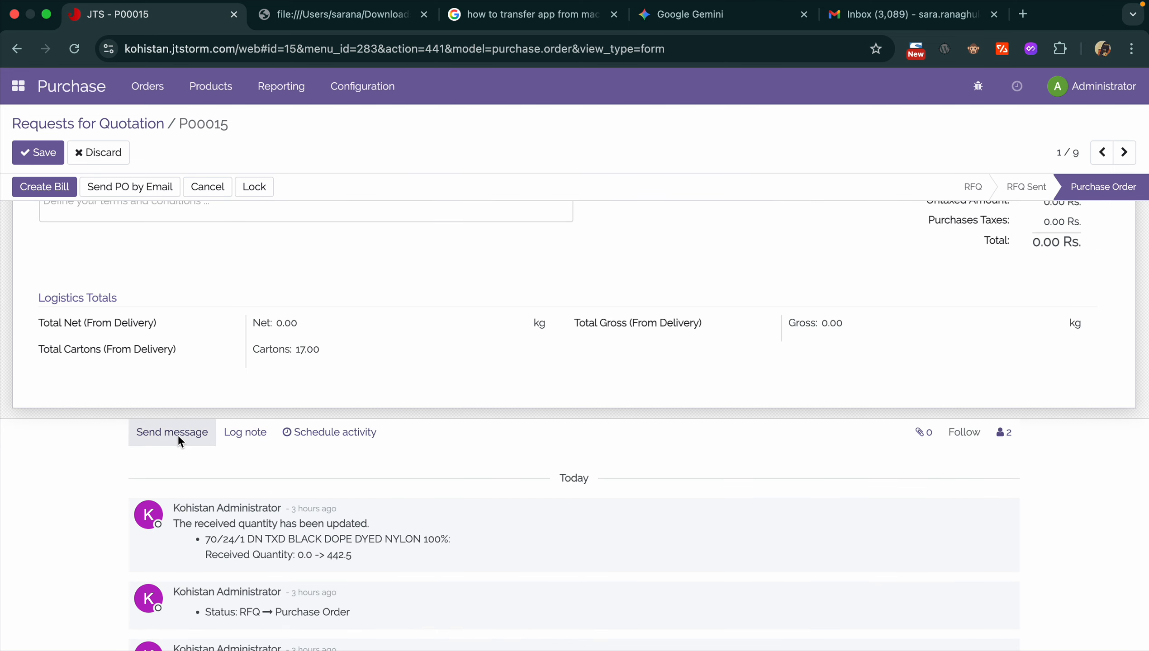
{"action": "left_click", "coordinate": [923, 432]}
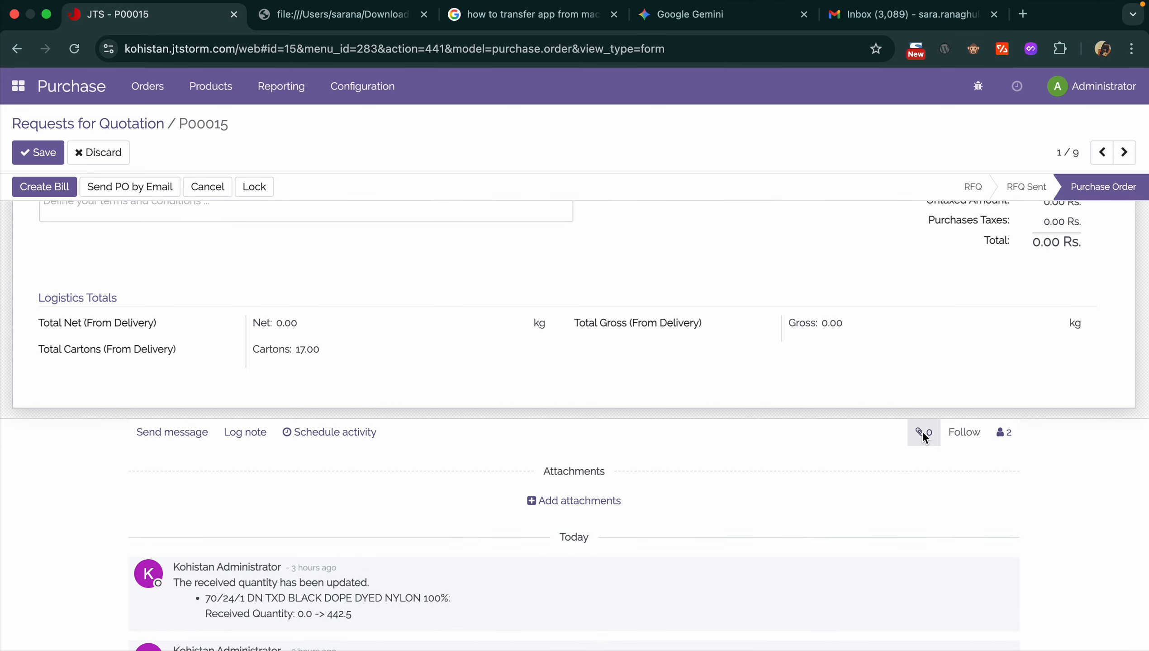
{"action": "left_click", "coordinate": [600, 499]}
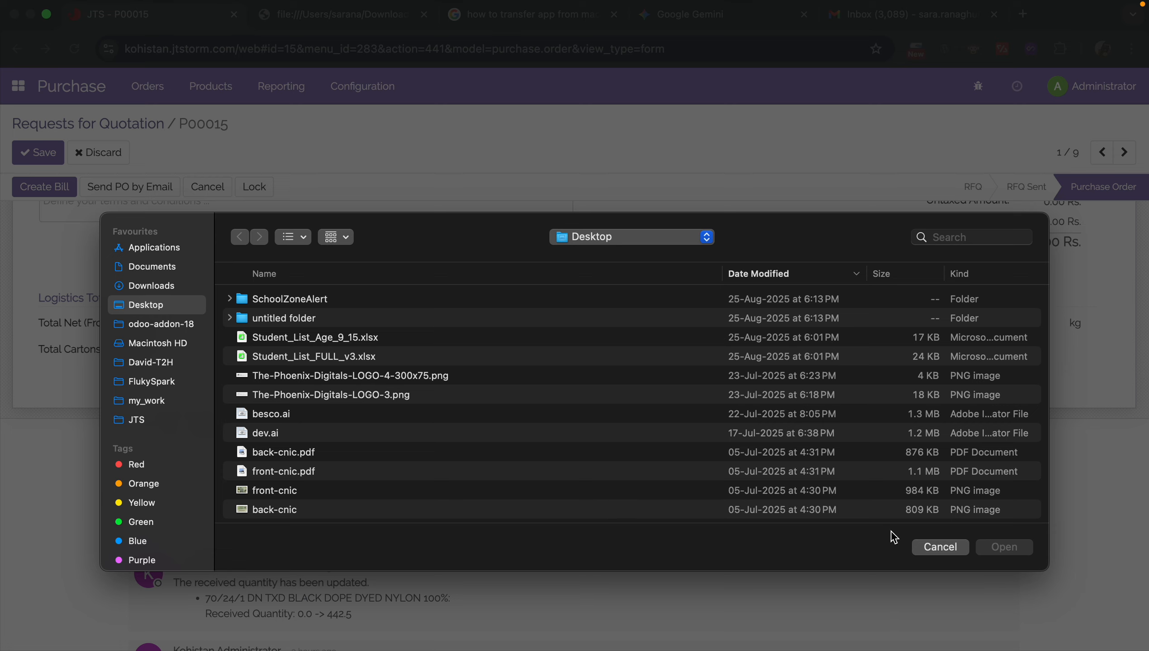
{"action": "left_click", "coordinate": [936, 547]}
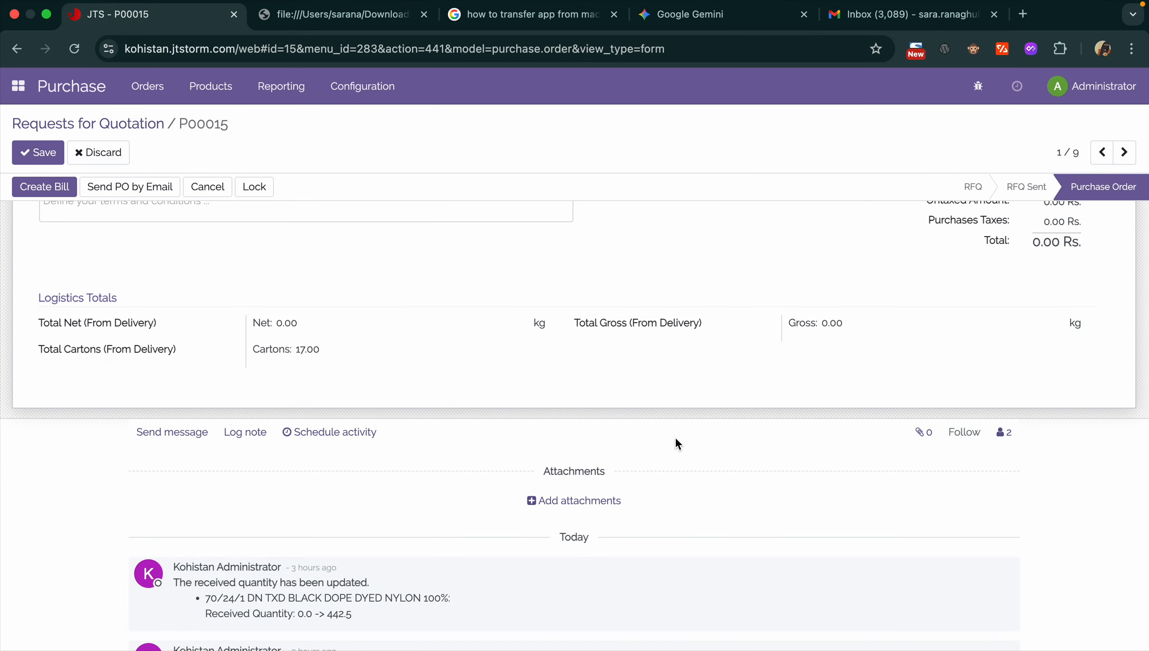
Open the purchase order's linked receipt and enter 22 as the net weight of its product line.
{"action": "scroll", "coordinate": [676, 443], "scroll_direction": "up", "scroll_amount": 2}
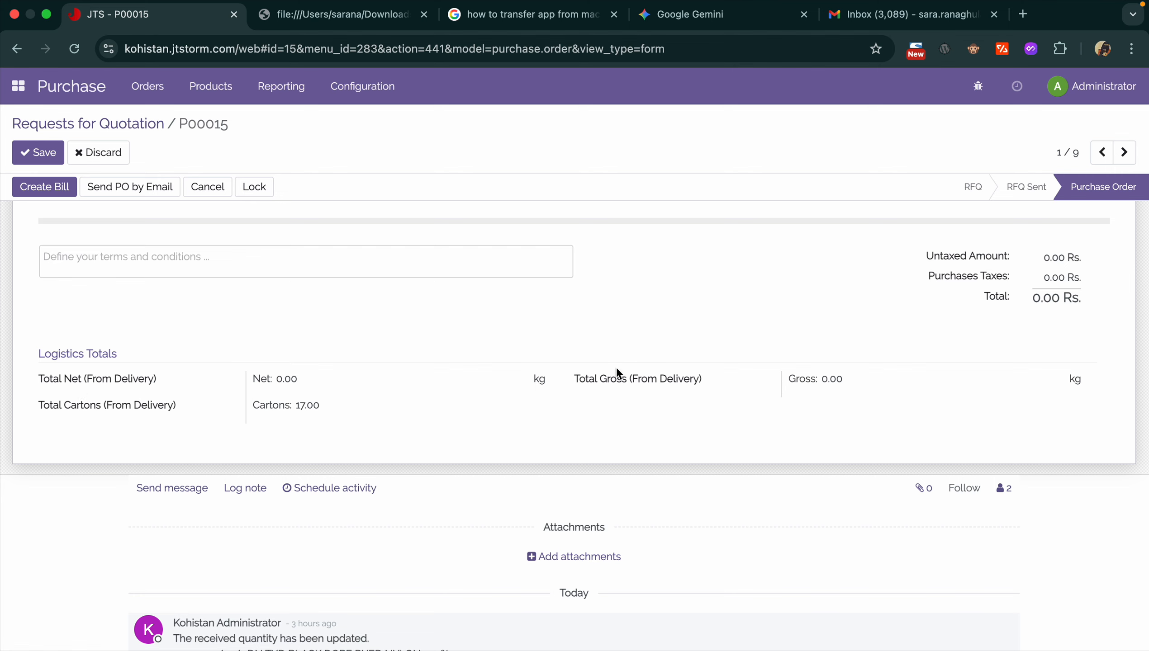
{"action": "scroll", "coordinate": [726, 389], "scroll_direction": "up", "scroll_amount": 10}
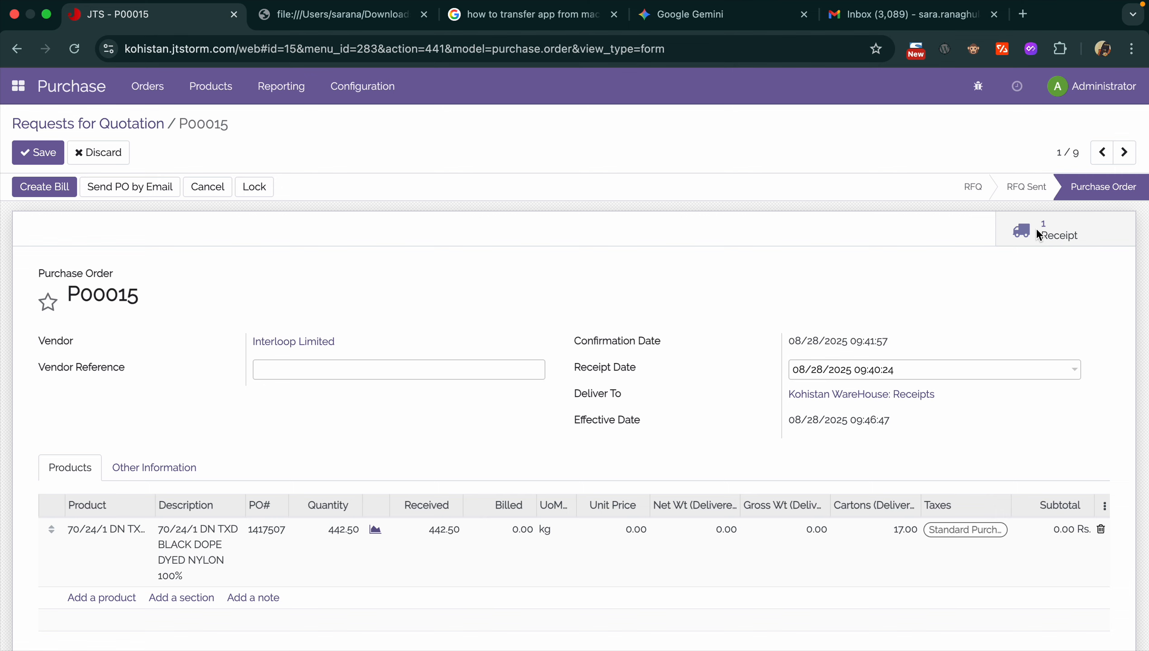
{"action": "left_click", "coordinate": [1015, 238]}
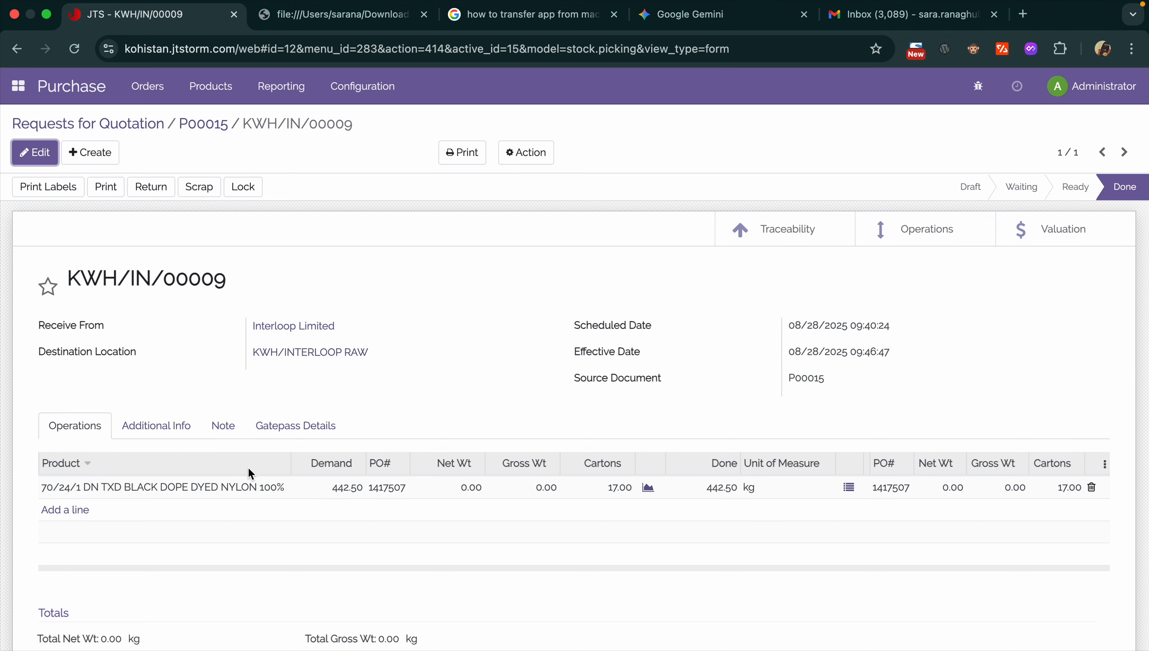
{"action": "left_click", "coordinate": [465, 488]}
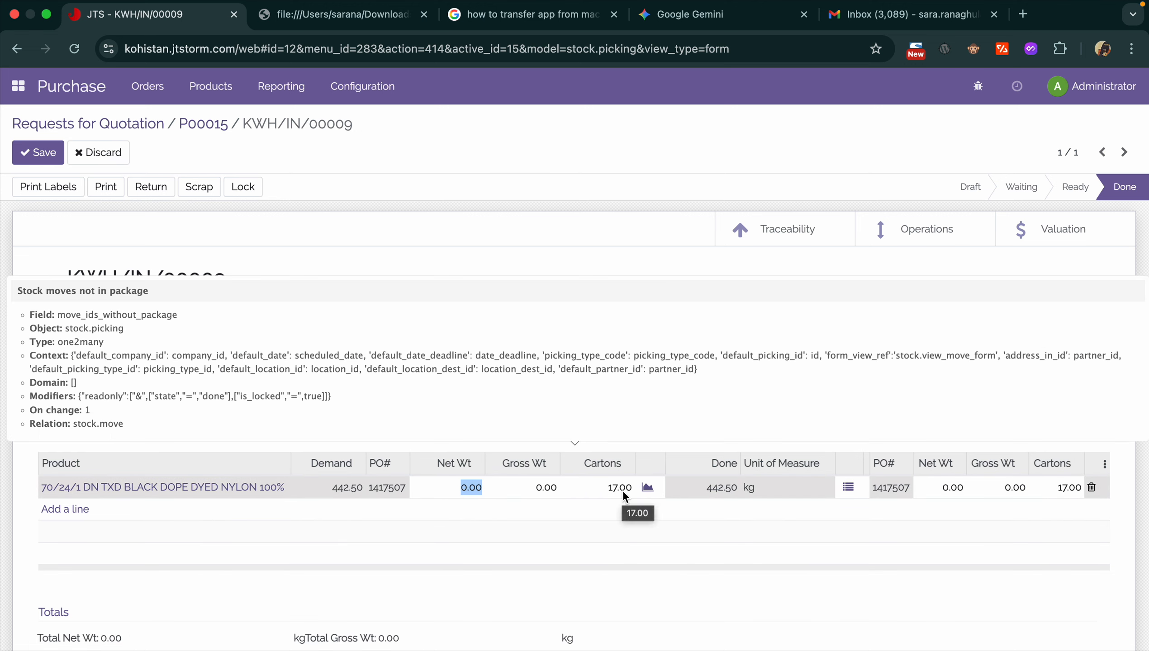
{"action": "type", "text": "12"}
{"action": "key", "text": "BackSpace"}
{"action": "key", "text": "BackSpace"}
{"action": "type", "text": "22"}
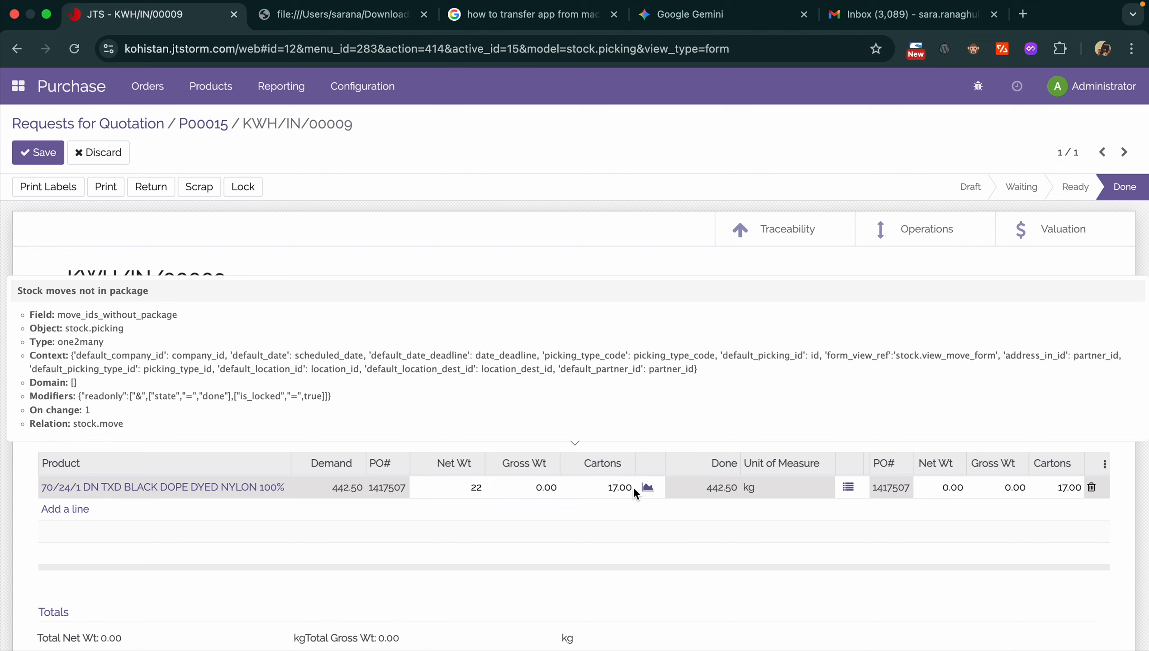
Change the product line's net weight to 23.5, set its gross weight to 23, and save the receipt.
{"action": "left_click", "coordinate": [541, 491]}
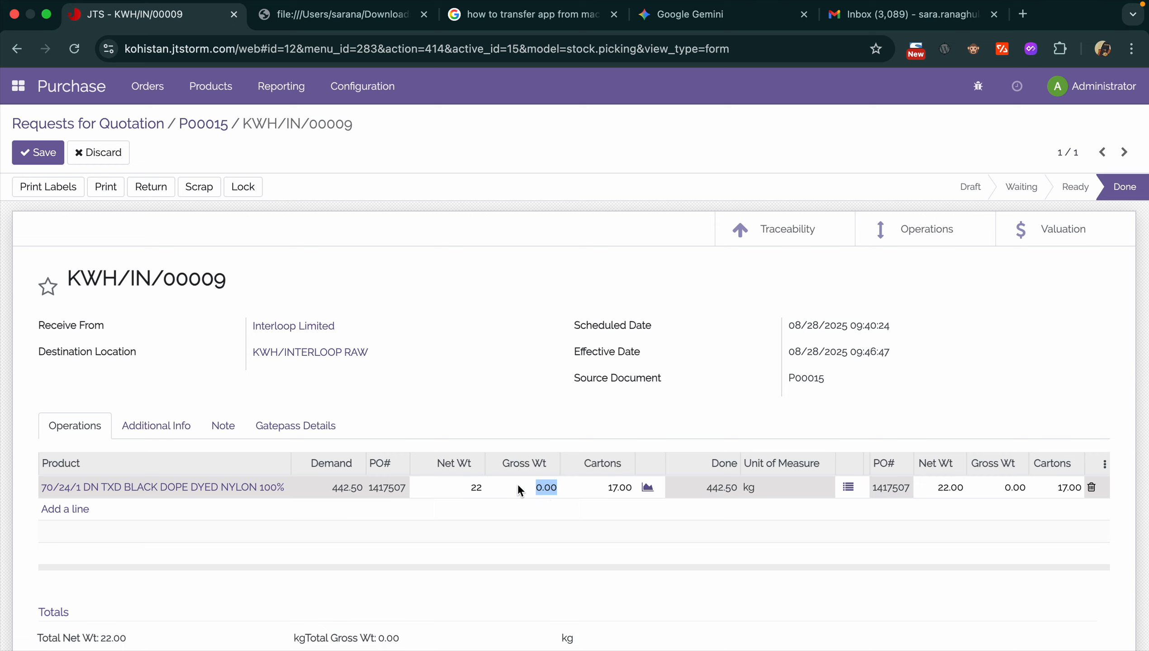
{"action": "left_click", "coordinate": [477, 488]}
{"action": "key", "text": "BackSpace"}
{"action": "type", "text": "3.5"}
{"action": "key", "text": "Tab"}
{"action": "type", "text": "23"}
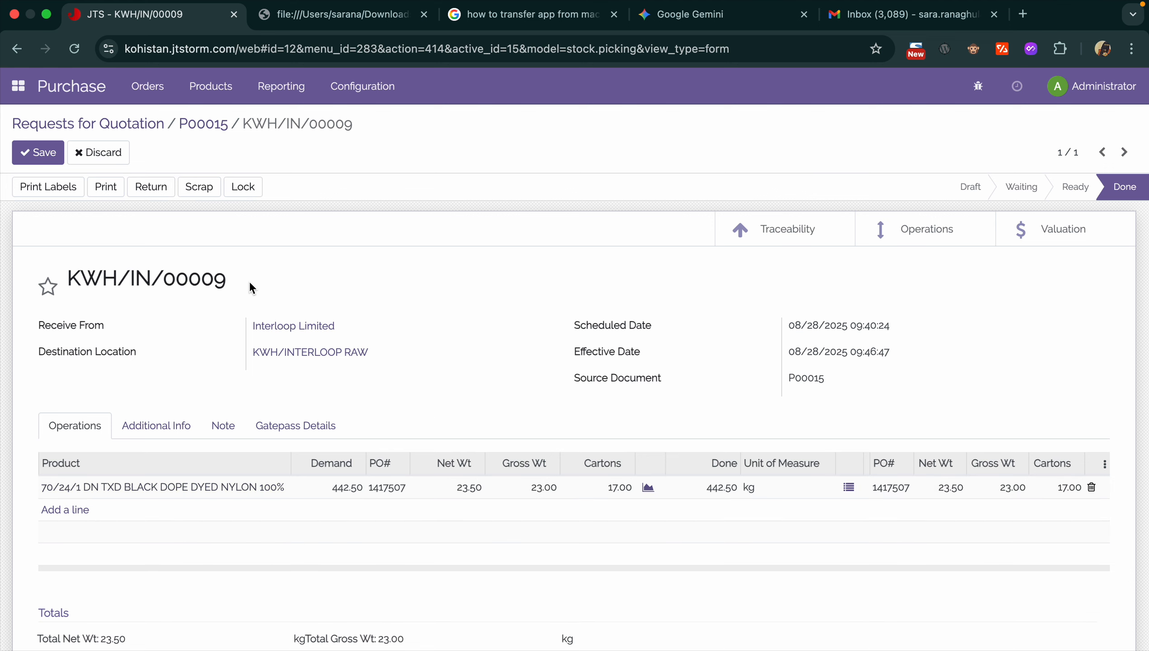
{"action": "left_click", "coordinate": [54, 159]}
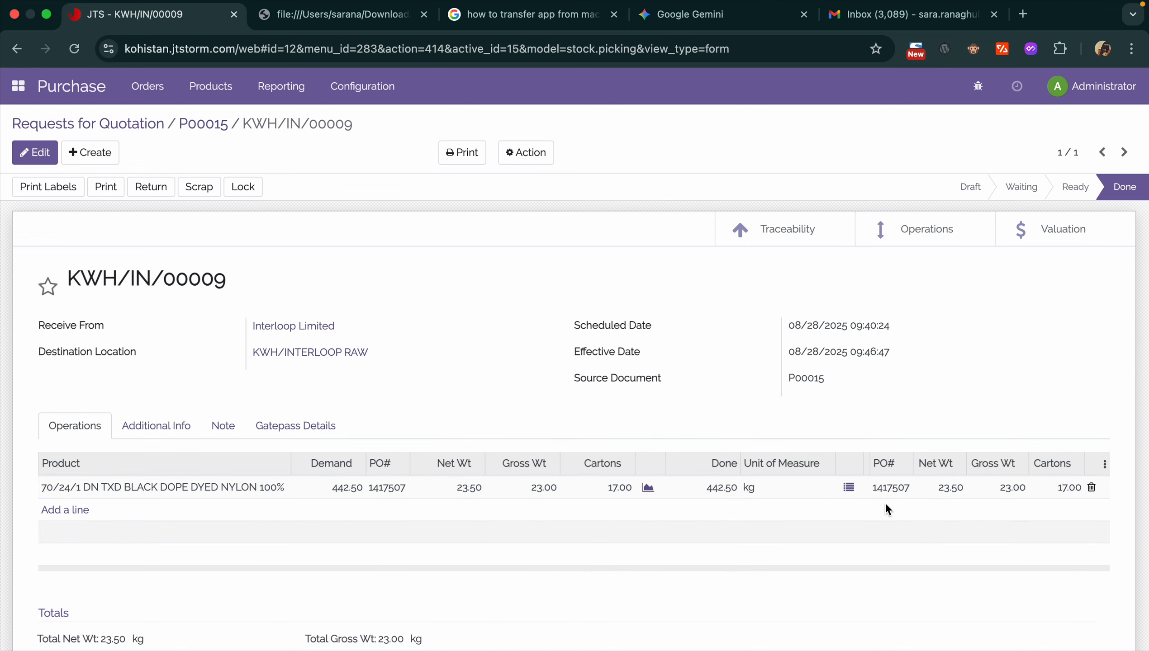
Review the receipt's available printouts, additional information and gatepass details.
{"action": "left_click", "coordinate": [459, 158]}
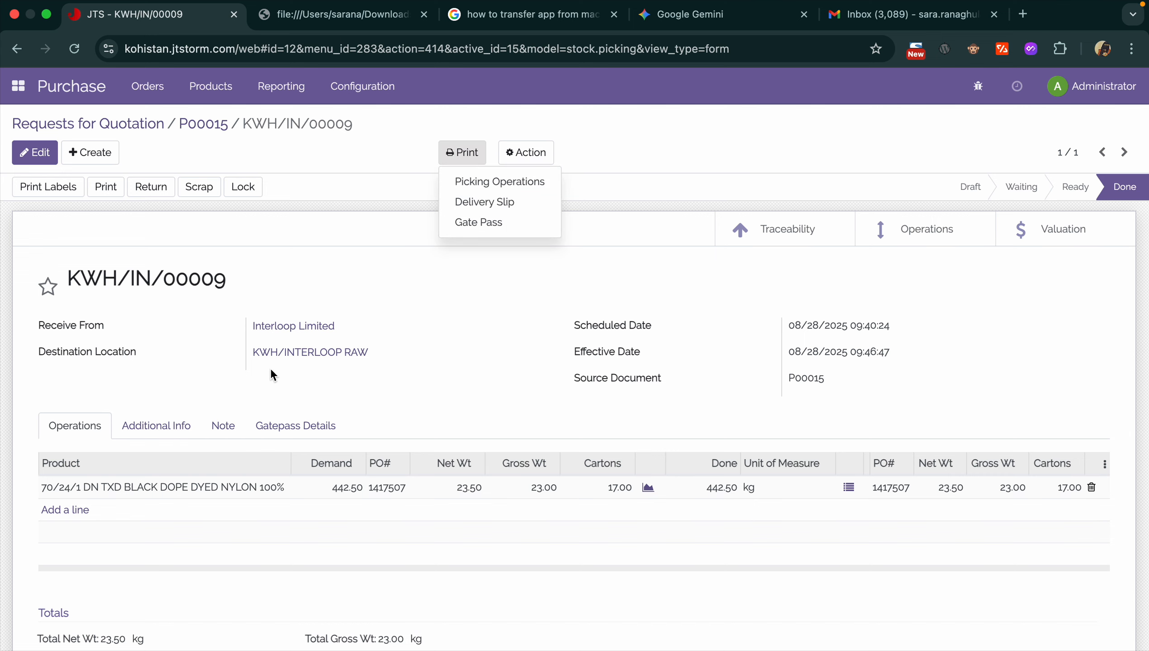
{"action": "left_click", "coordinate": [160, 417]}
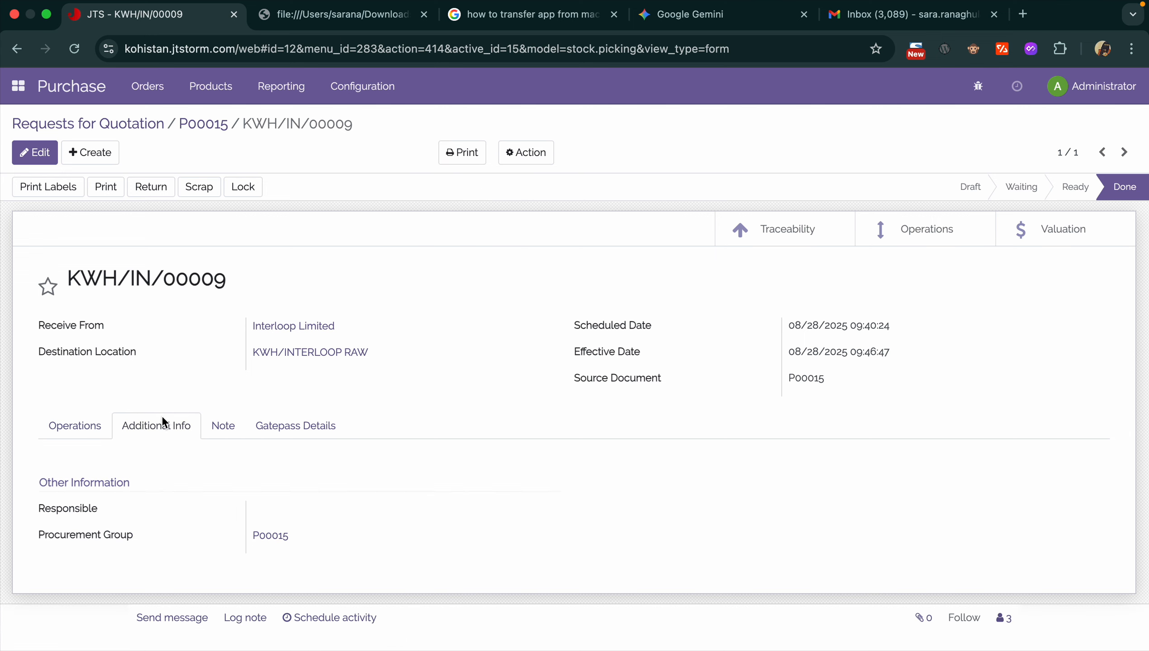
{"action": "left_click", "coordinate": [278, 429]}
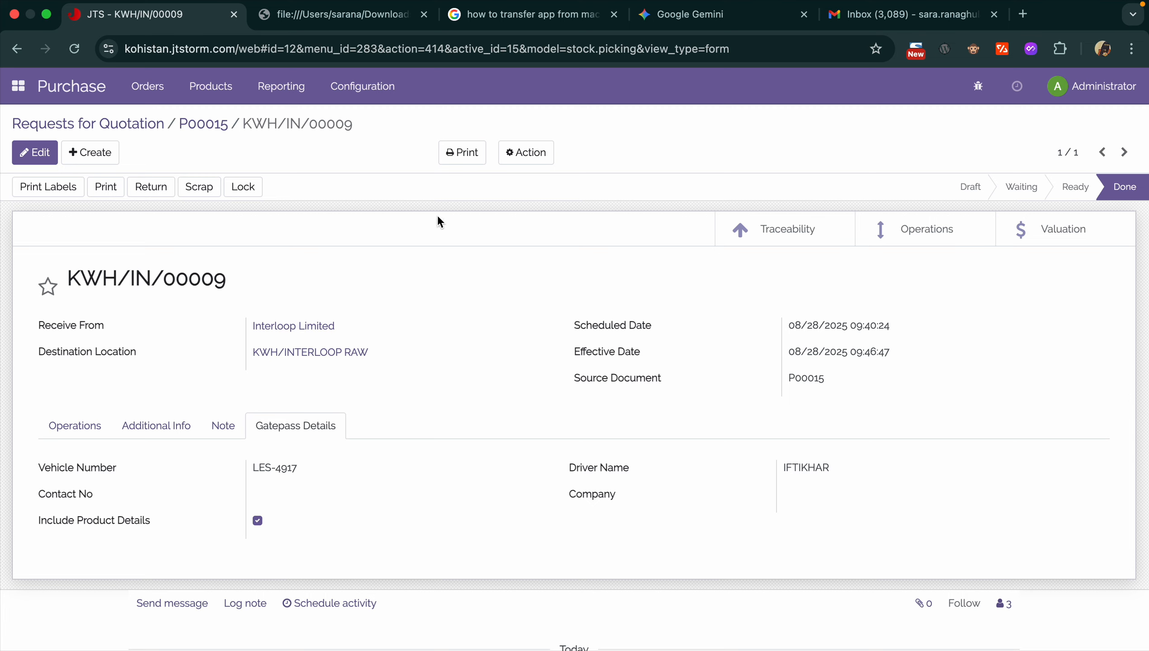
Print the receipt's Delivery Slip, open the downloaded PDF, and check its vehicle, driver and product details.
{"action": "left_click", "coordinate": [456, 158]}
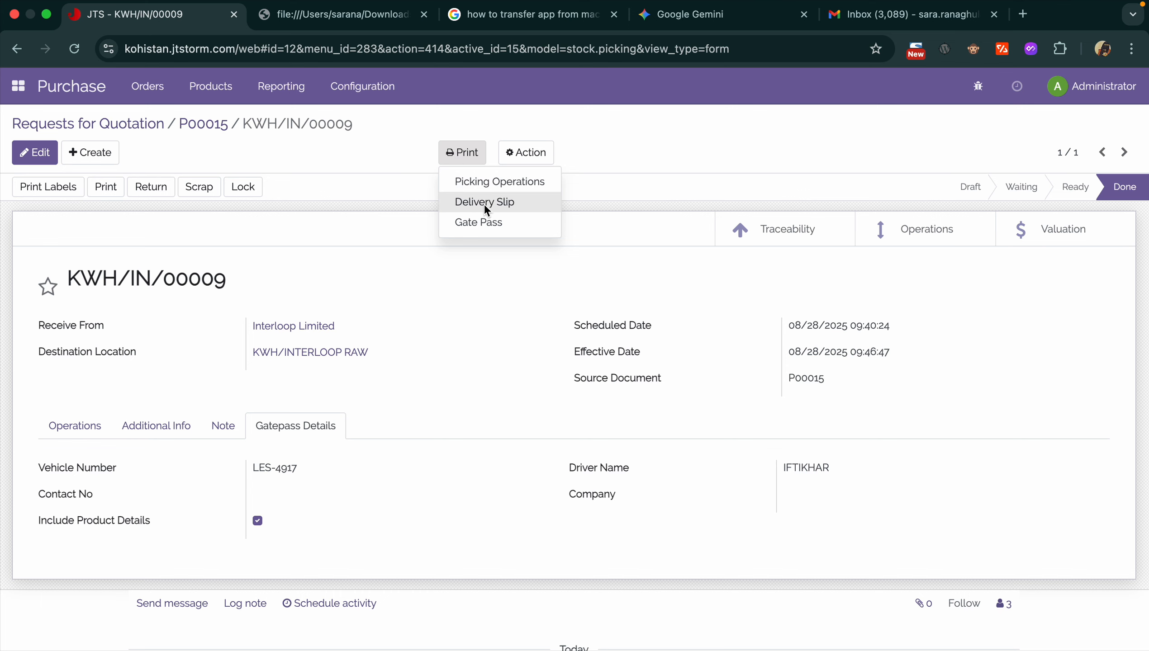
{"action": "left_click", "coordinate": [501, 204]}
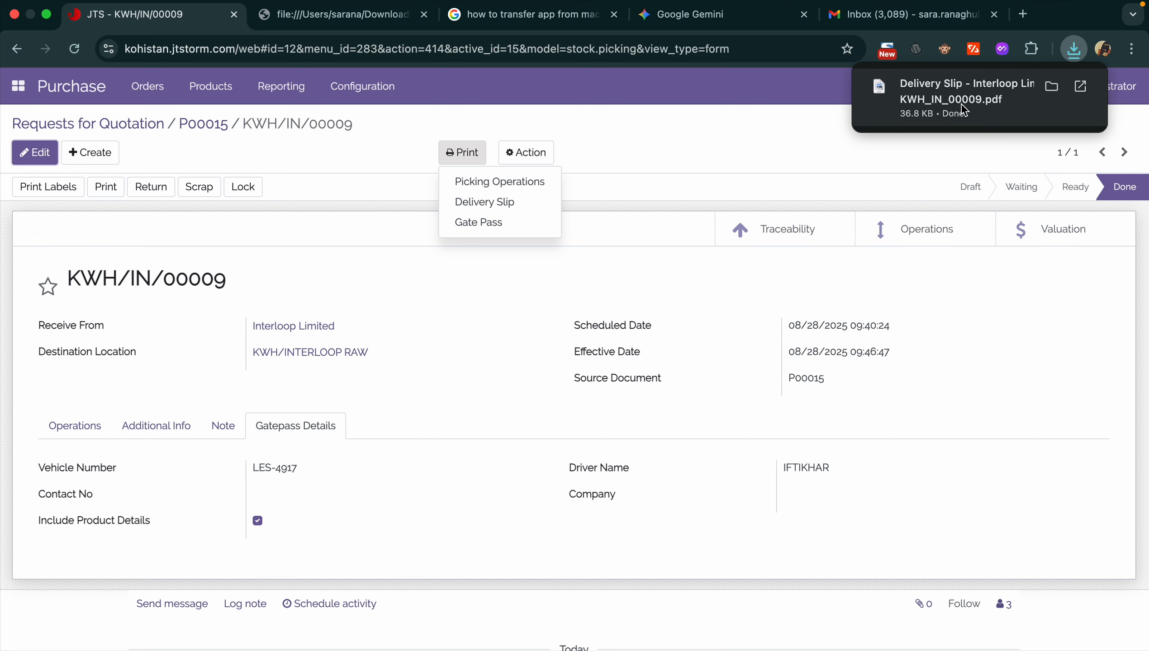
{"action": "left_click", "coordinate": [961, 104]}
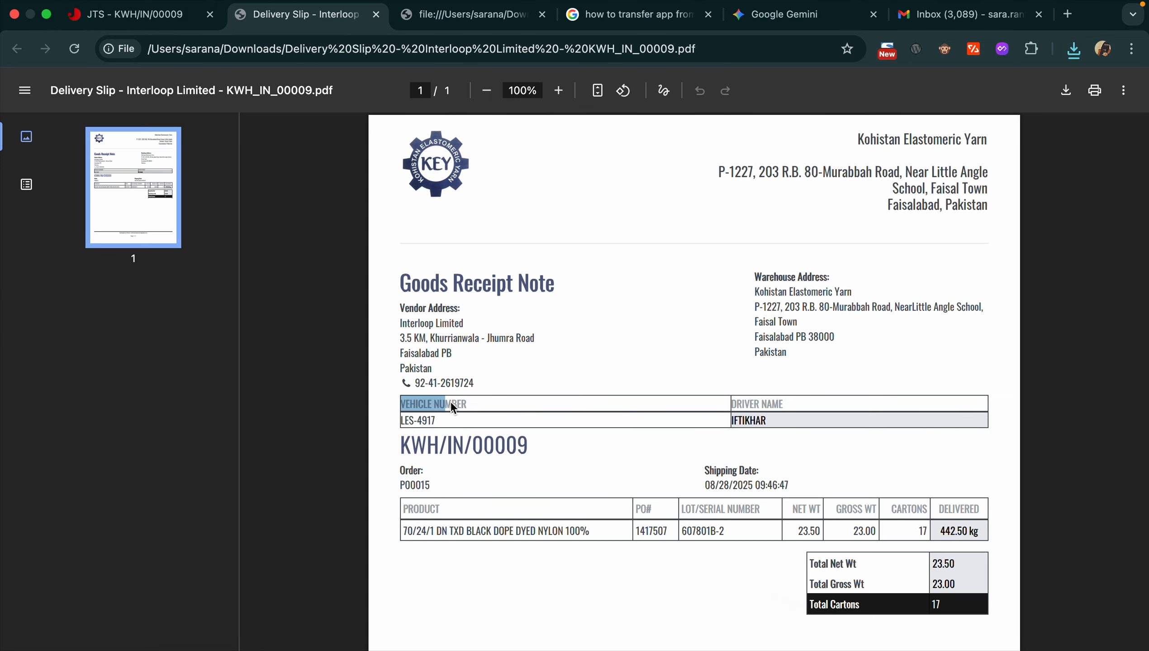
{"action": "left_click_drag", "start_coordinate": [731, 405], "coordinate": [780, 411]}
{"action": "left_click_drag", "start_coordinate": [404, 508], "coordinate": [407, 510]}
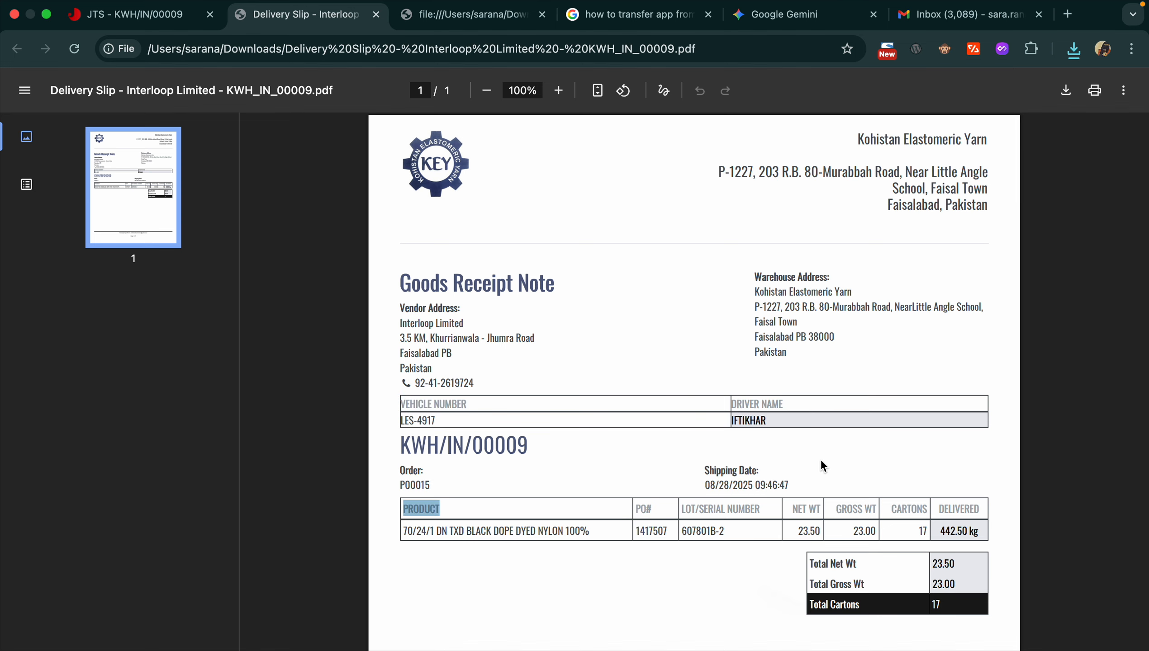
{"action": "scroll", "coordinate": [826, 595], "scroll_direction": "down", "scroll_amount": 5}
{"action": "scroll", "coordinate": [828, 599], "scroll_direction": "up", "scroll_amount": 5}
Return to the receipt and review its operations and additional information for the purchase order reference.
{"action": "left_click", "coordinate": [164, 17]}
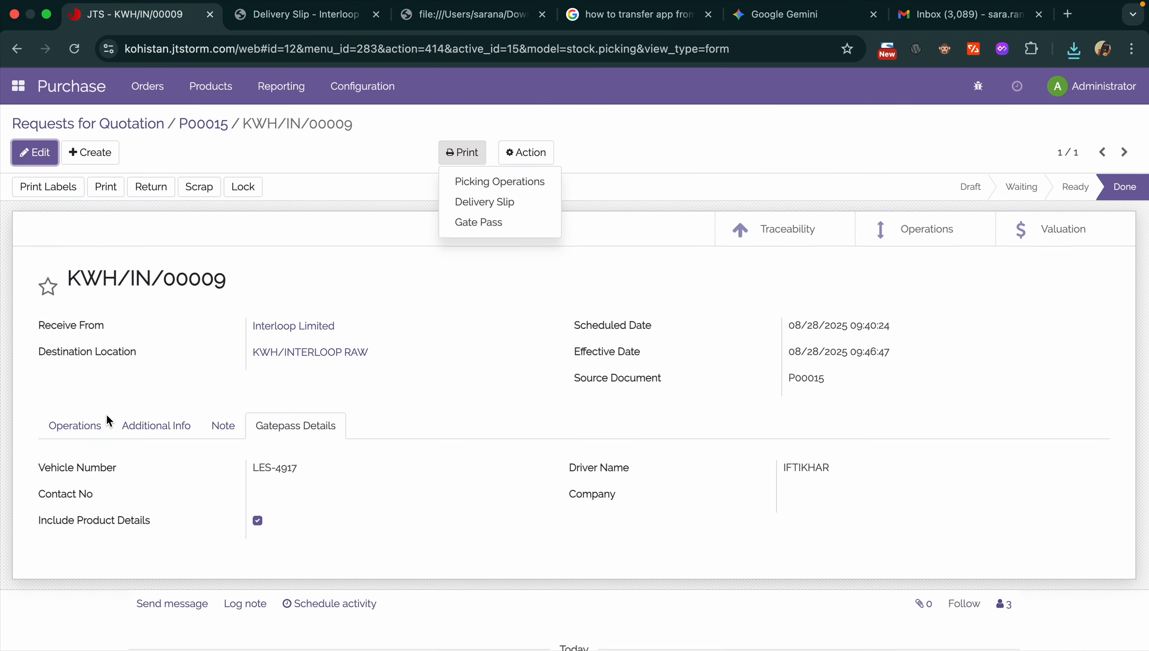
{"action": "left_click", "coordinate": [82, 427]}
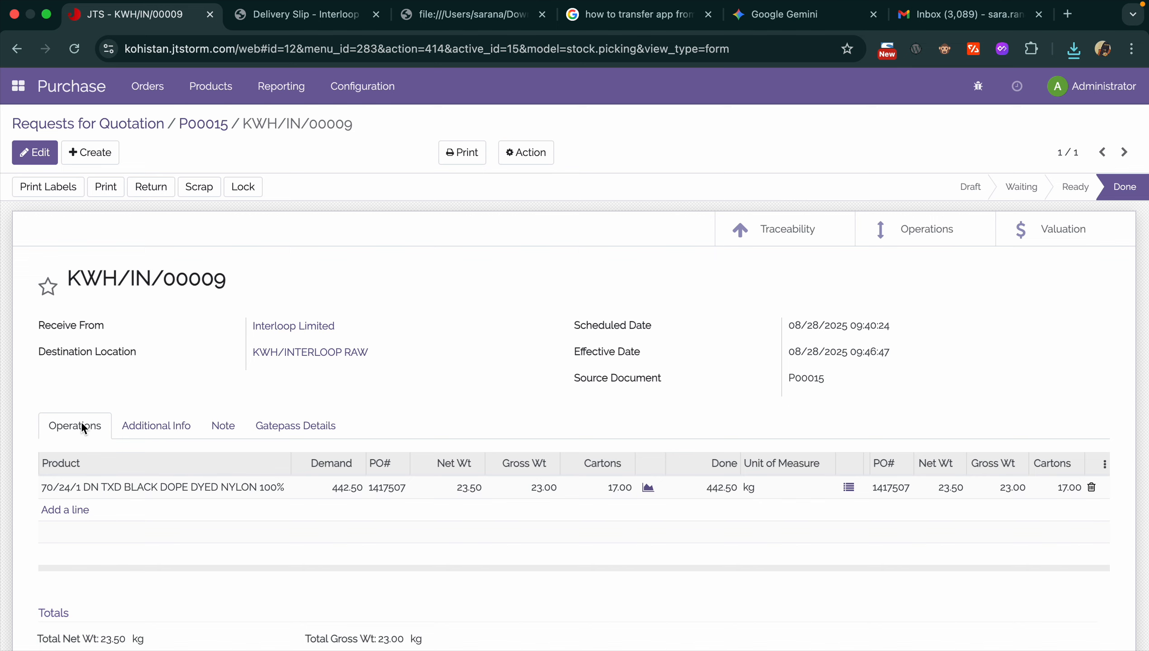
{"action": "left_click", "coordinate": [138, 426]}
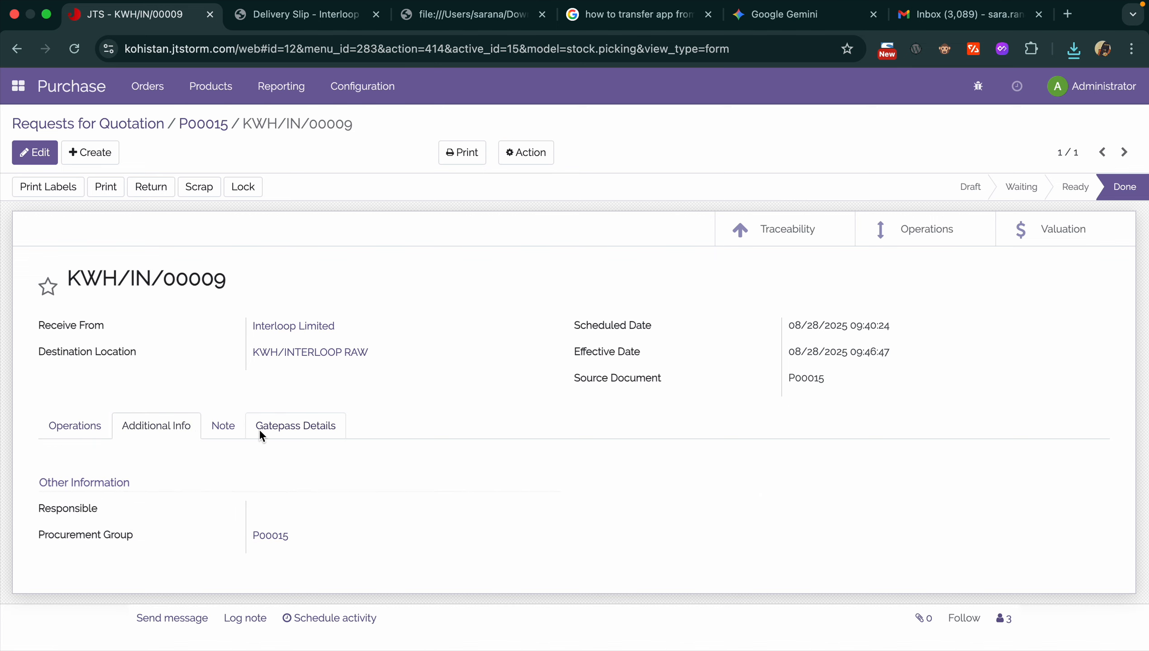
{"action": "left_click_drag", "start_coordinate": [36, 537], "coordinate": [67, 532]}
{"action": "left_click", "coordinate": [246, 484]}
Set the Company in the receipt's gatepass details to "Gate# 00900900" and save the record.
{"action": "left_click", "coordinate": [294, 425]}
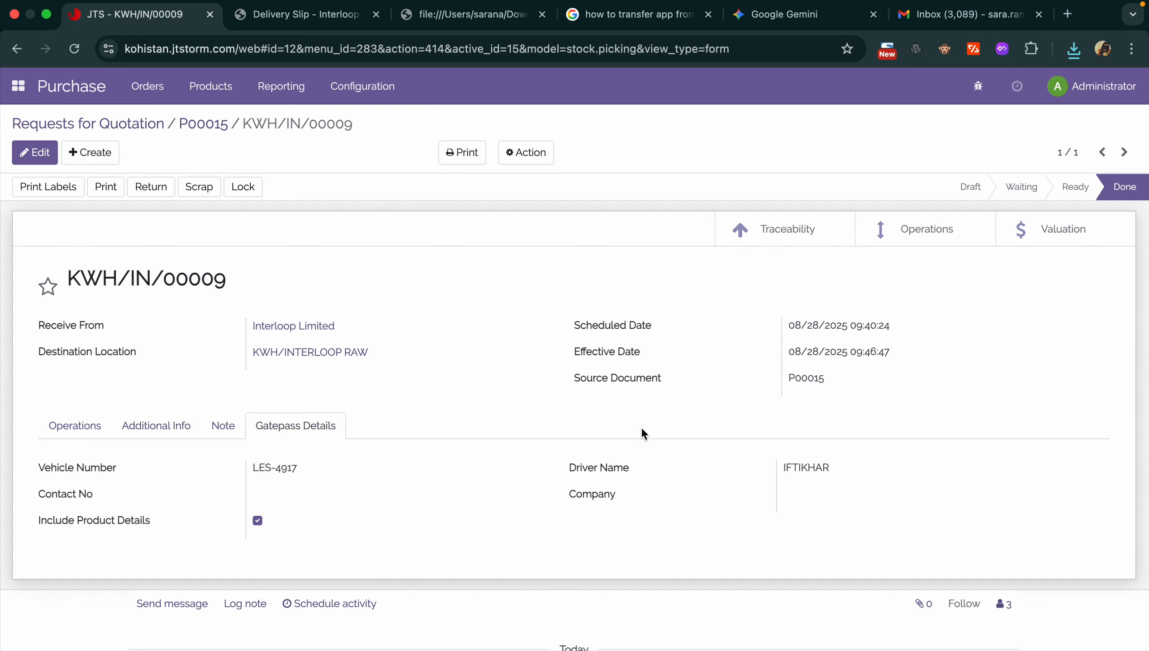
{"action": "left_click", "coordinate": [46, 157]}
{"action": "left_click", "coordinate": [827, 496]}
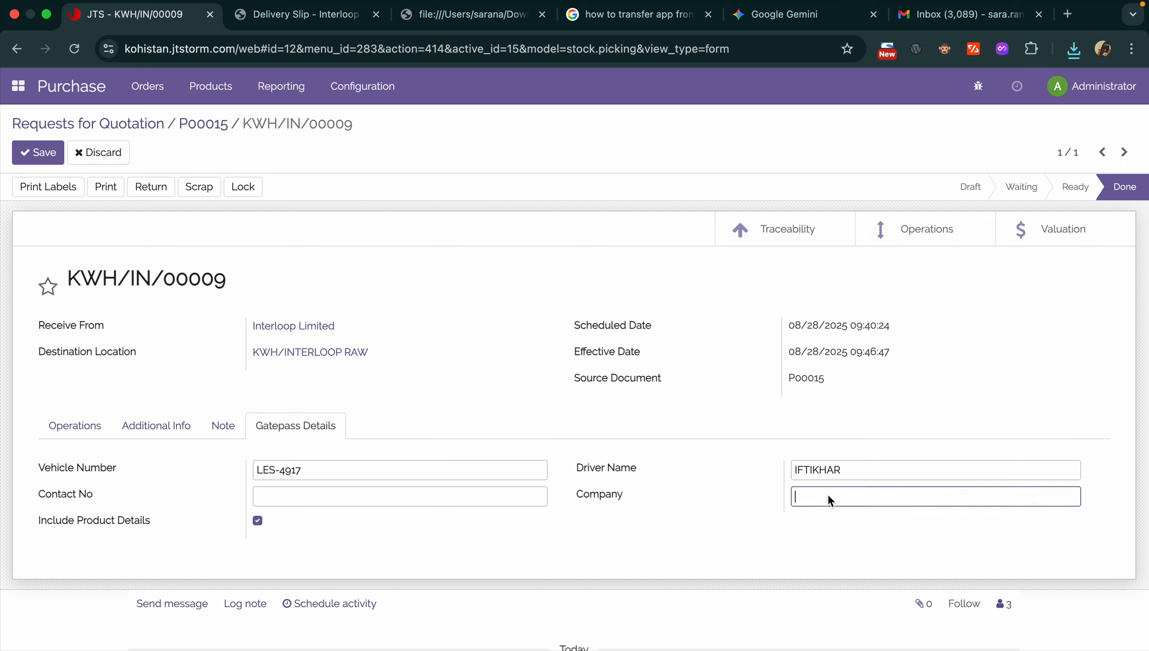
{"action": "type", "text": "Gate# 00900900"}
{"action": "key", "text": "Left"}
{"action": "key", "text": "Left"}
{"action": "key", "text": "Left"}
{"action": "key", "text": "Left"}
{"action": "key", "text": "Left"}
{"action": "key", "text": "Left"}
{"action": "key", "text": "Left"}
{"action": "left_click", "coordinate": [49, 153]}
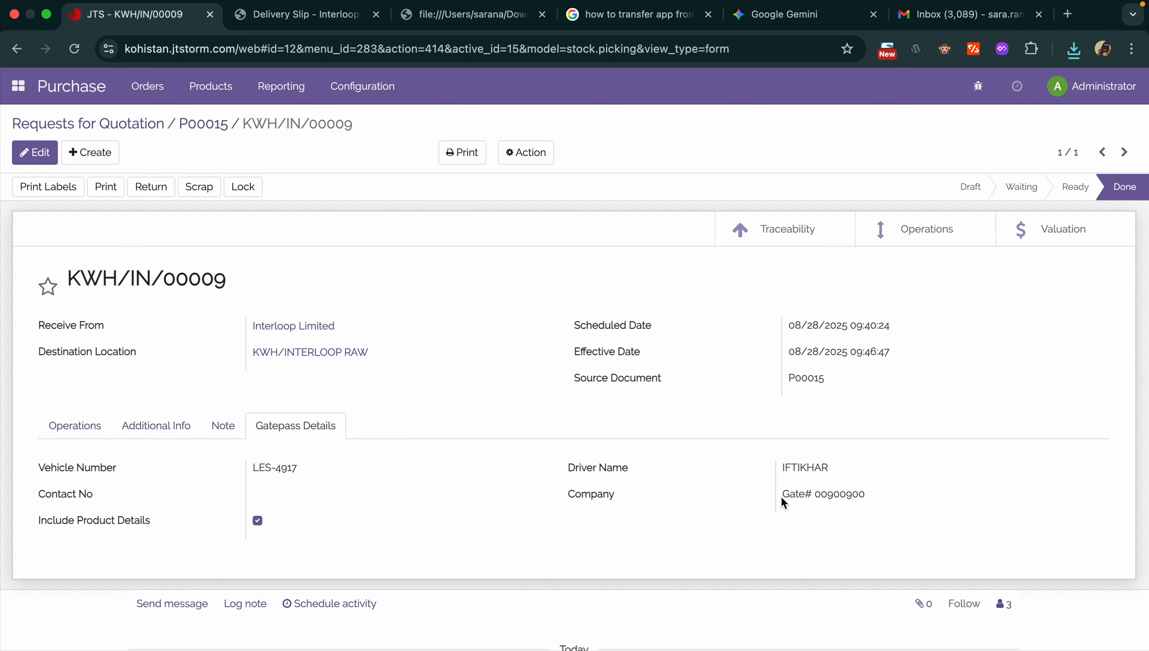
{"action": "left_click_drag", "start_coordinate": [862, 498], "coordinate": [866, 498]}
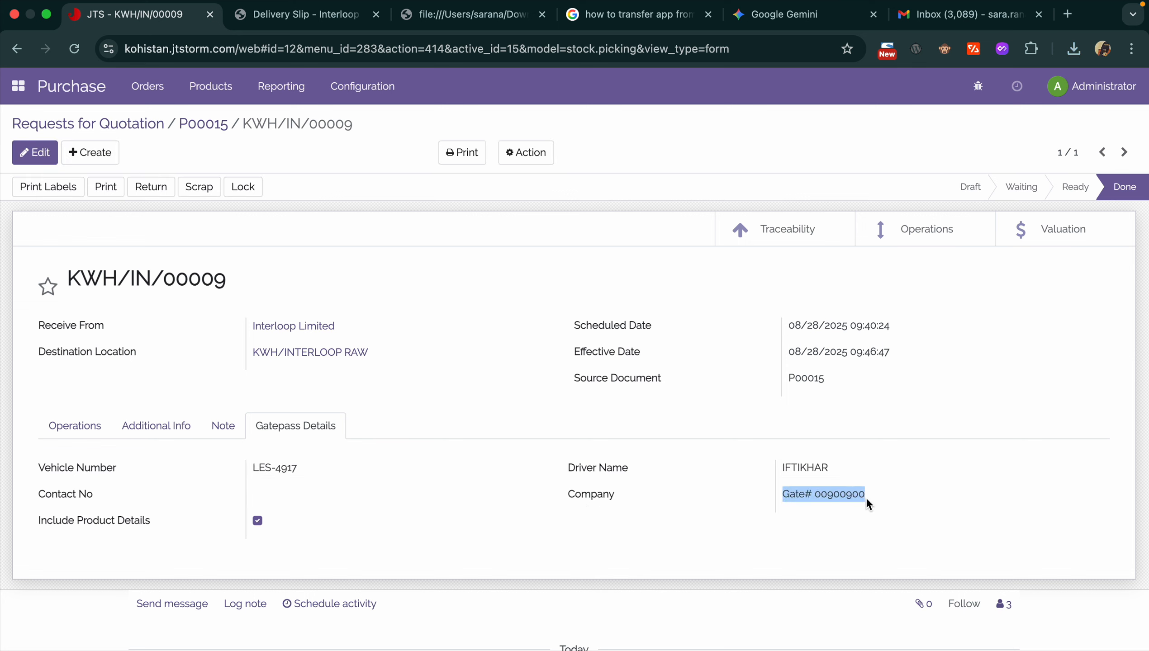
Print the Delivery Slip again, examine the new PDF for the gatepass company entry, and close it.
{"action": "left_click", "coordinate": [463, 152]}
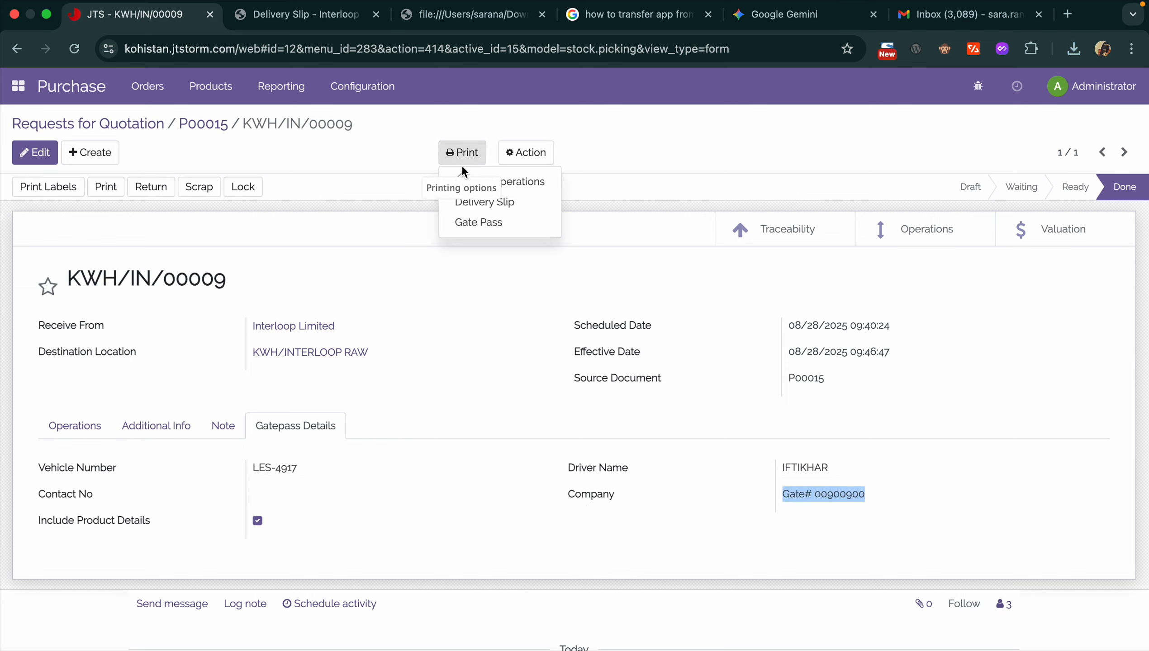
{"action": "left_click", "coordinate": [469, 203]}
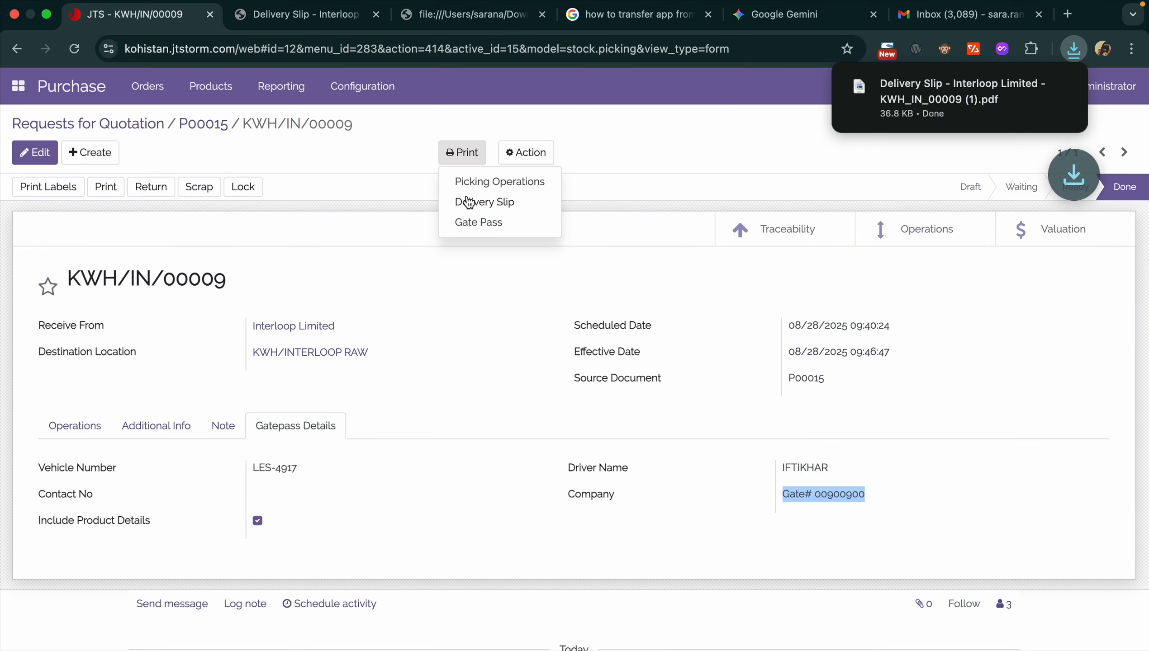
{"action": "left_click", "coordinate": [909, 80]}
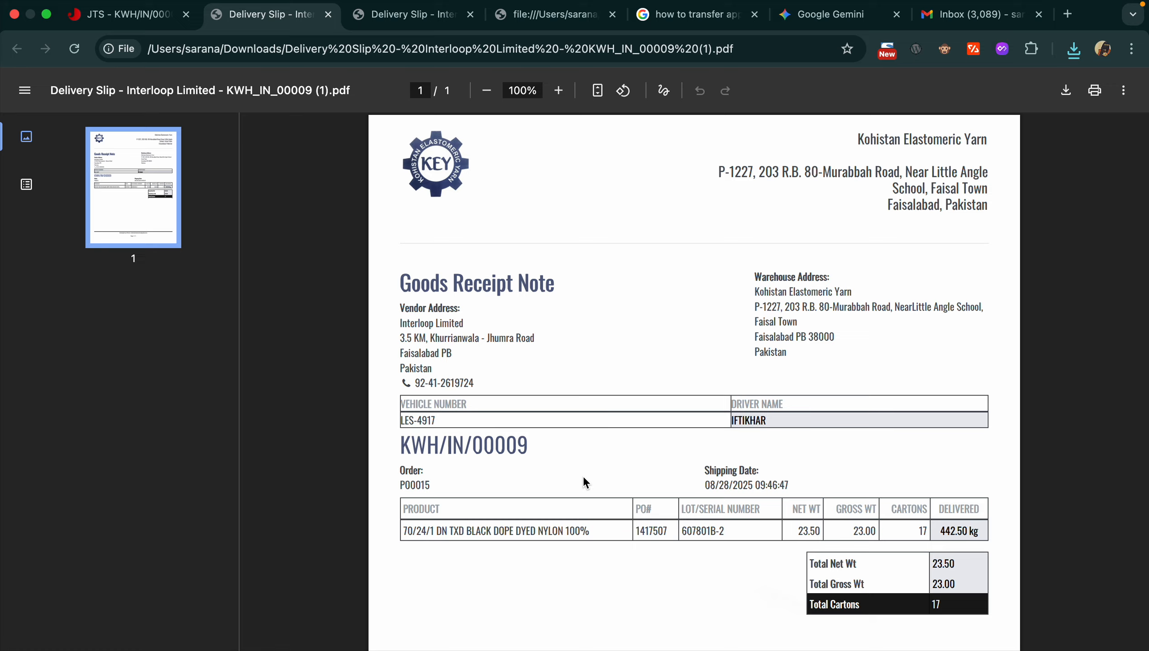
{"action": "scroll", "coordinate": [584, 482], "scroll_direction": "down", "scroll_amount": 5}
{"action": "scroll", "coordinate": [619, 456], "scroll_direction": "up", "scroll_amount": 2}
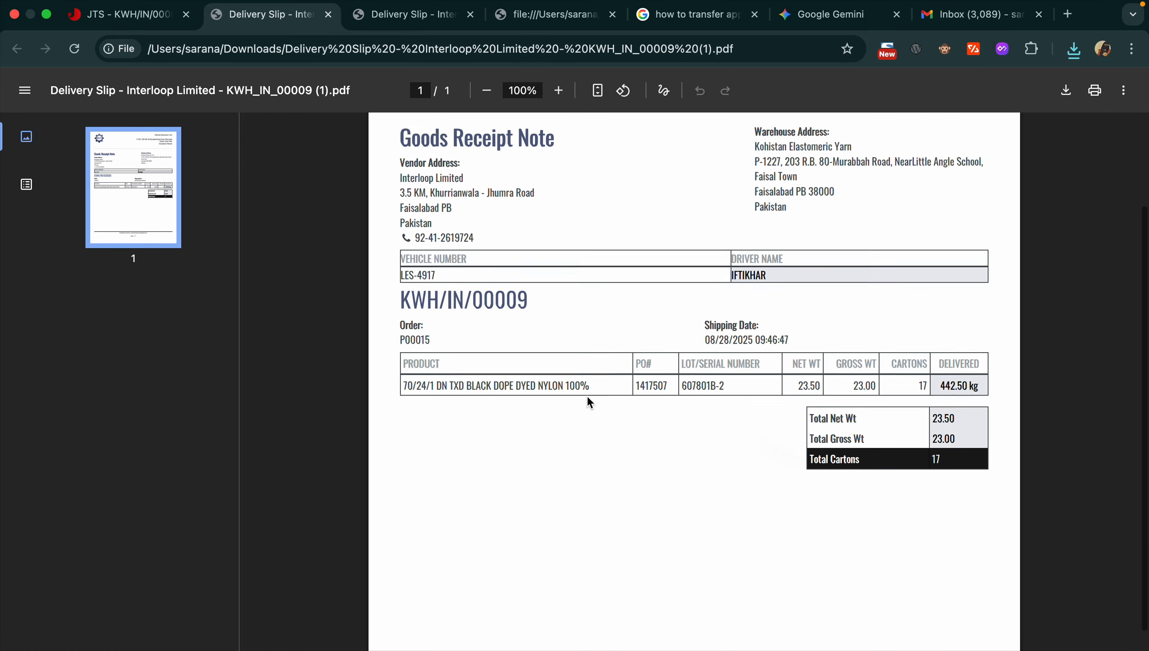
{"action": "scroll", "coordinate": [588, 401], "scroll_direction": "up", "scroll_amount": 2}
{"action": "left_click", "coordinate": [328, 14]}
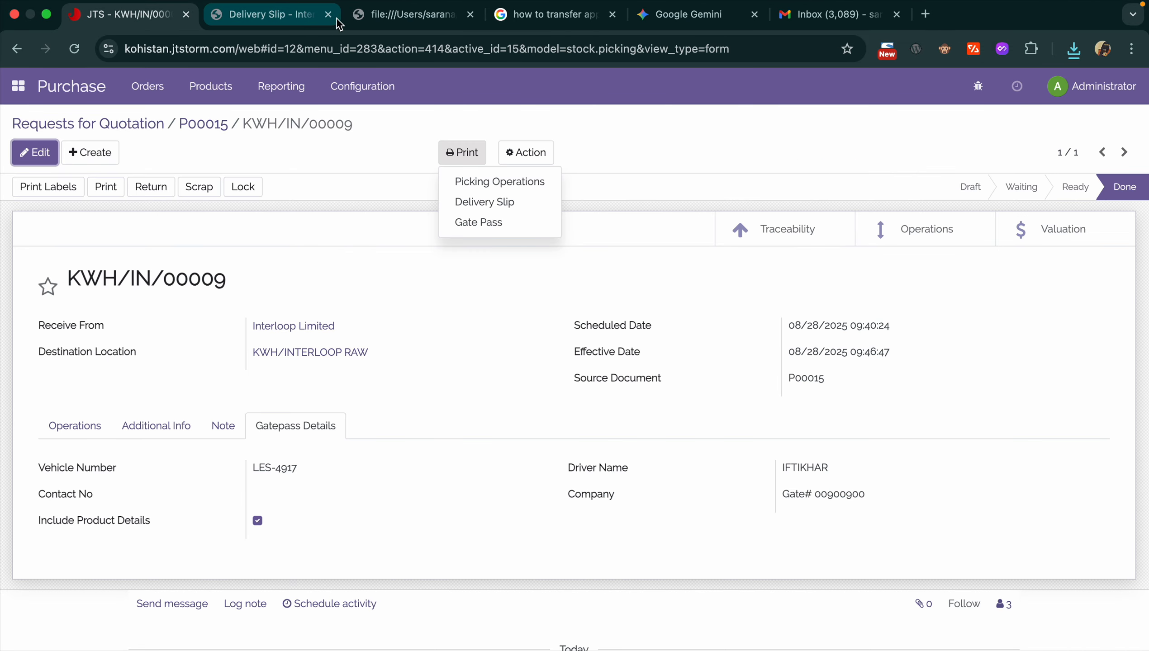
Switch to the Manufacturing module and open the draft manufacturing order WH/MO/00003.
{"action": "left_click", "coordinate": [459, 422]}
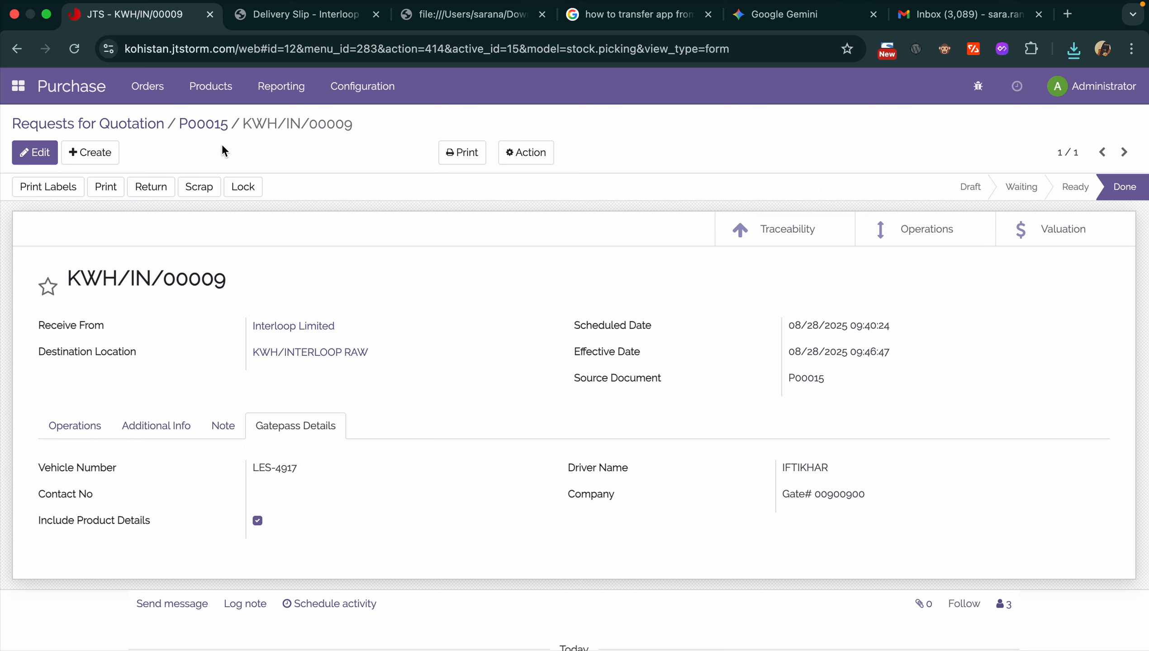
{"action": "left_click", "coordinate": [25, 91]}
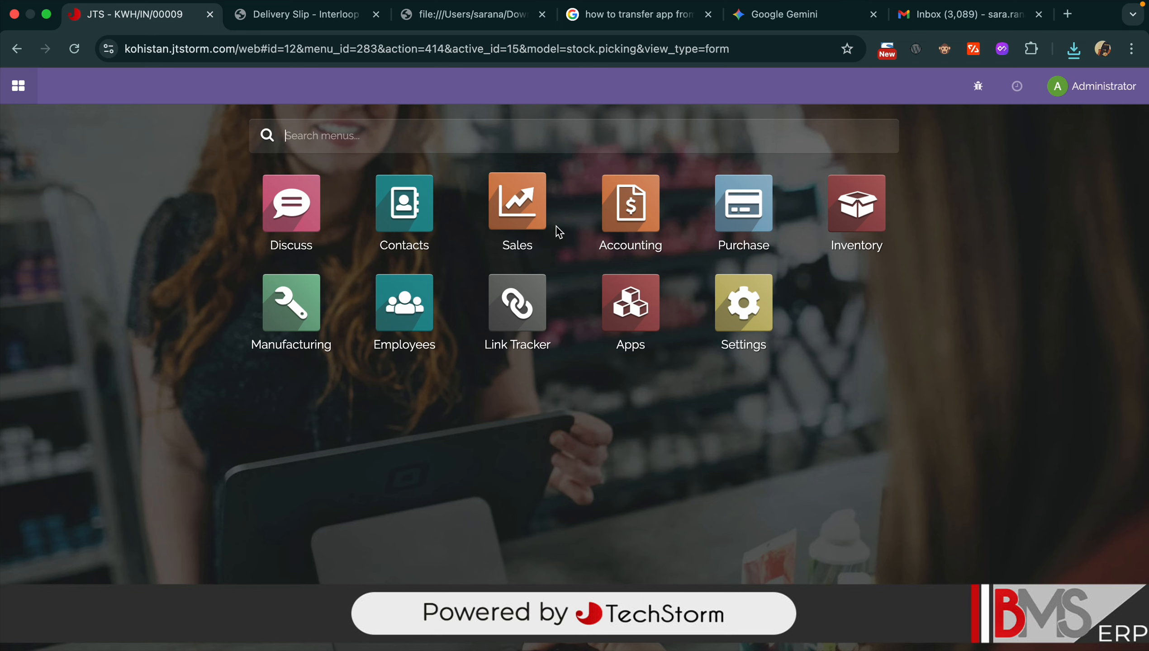
{"action": "left_click", "coordinate": [294, 325]}
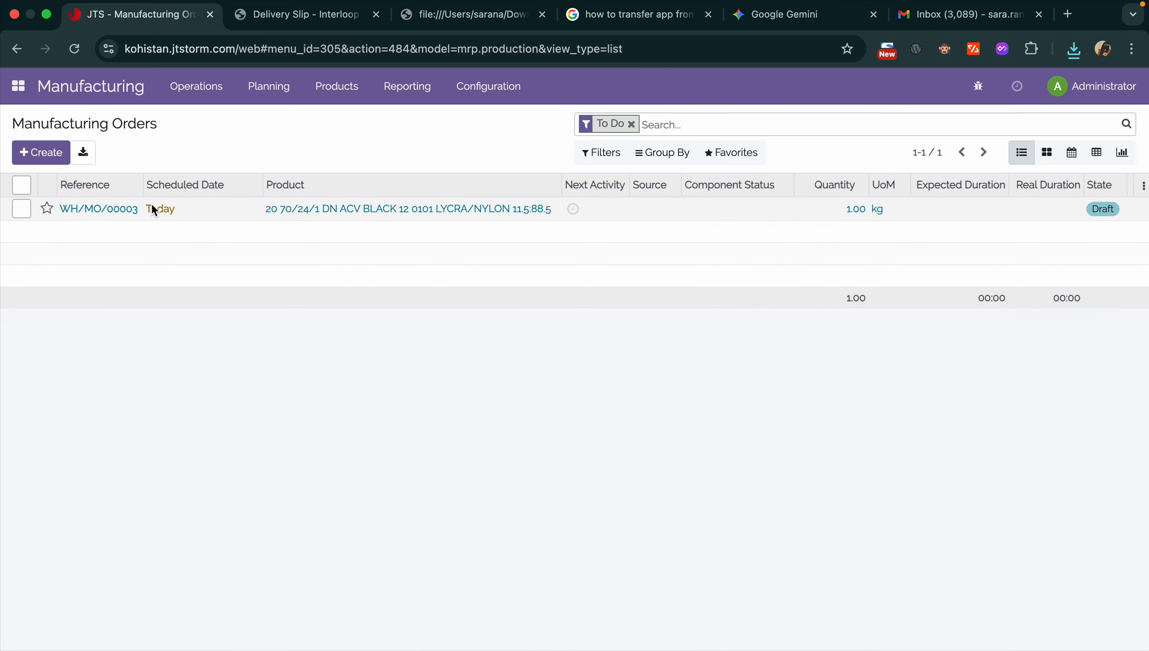
{"action": "left_click", "coordinate": [196, 87]}
{"action": "left_click", "coordinate": [197, 121]}
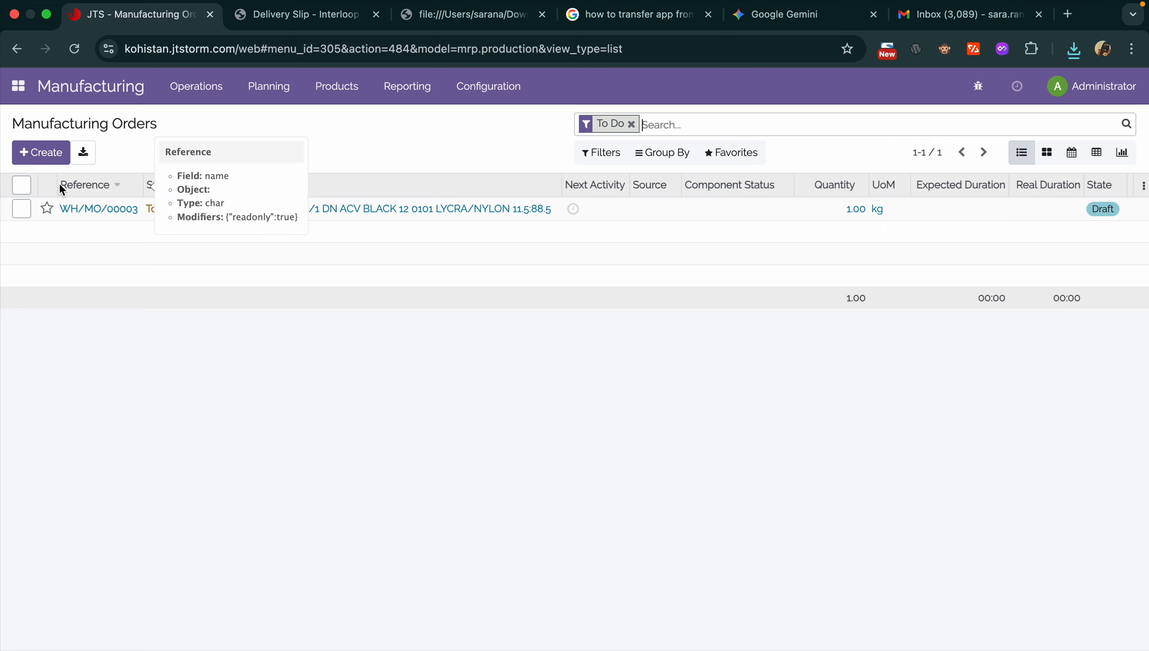
{"action": "left_click", "coordinate": [109, 210]}
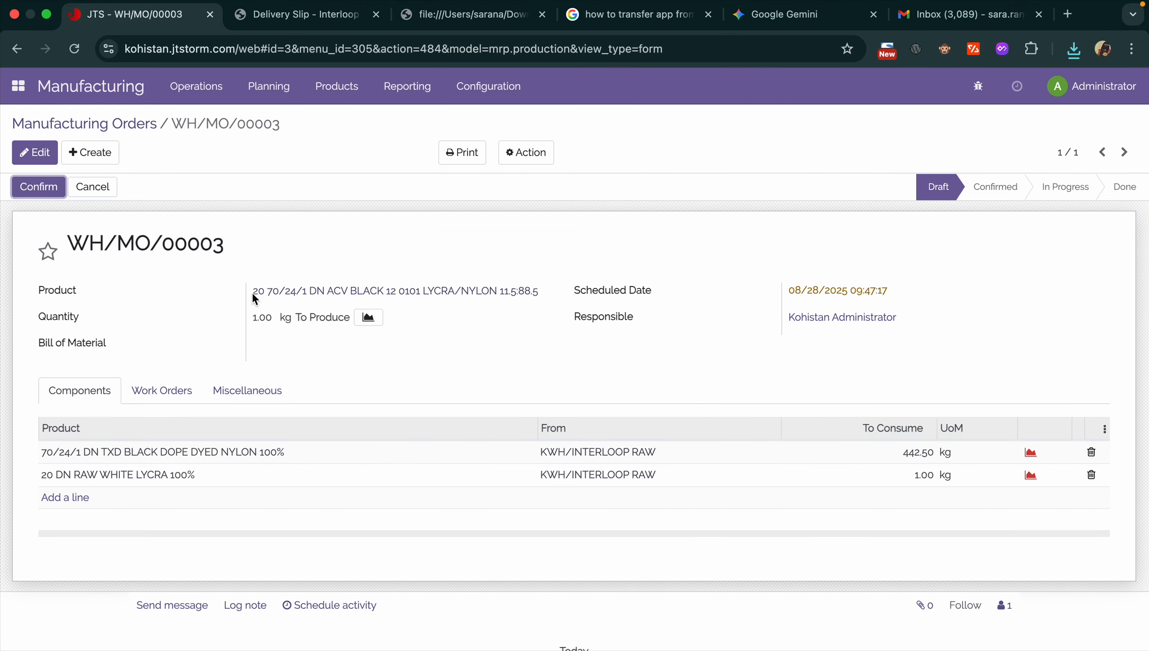
Edit the manufacturing order and set its quantity to produce to 400 kg.
{"action": "left_click", "coordinate": [36, 153]}
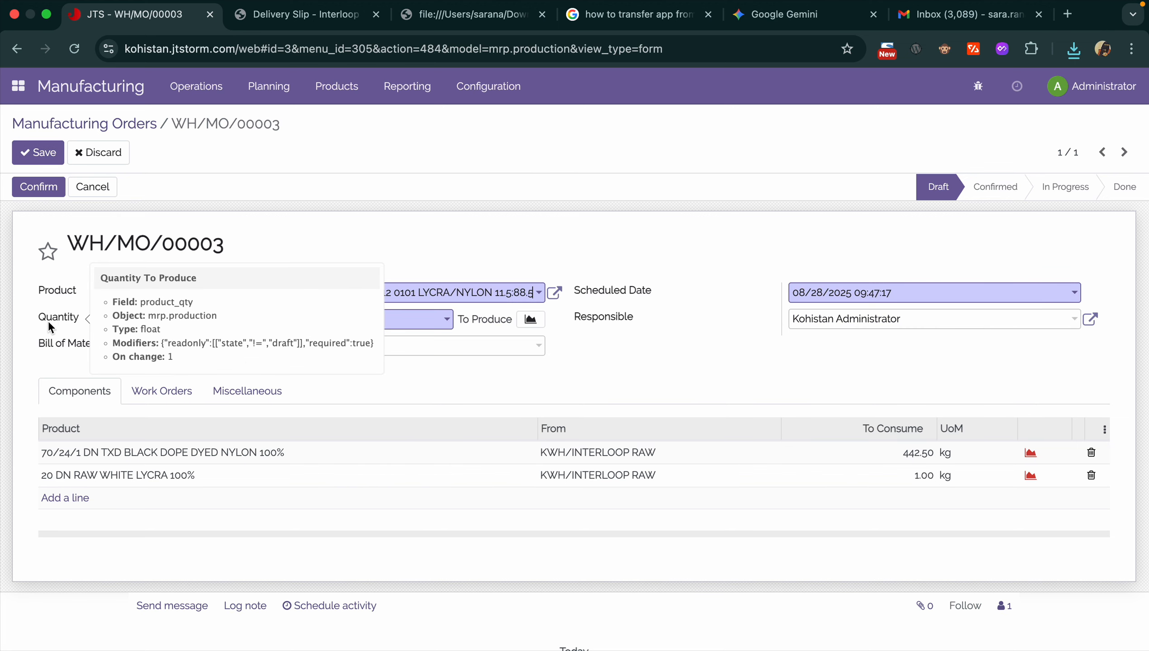
{"action": "left_click", "coordinate": [292, 327]}
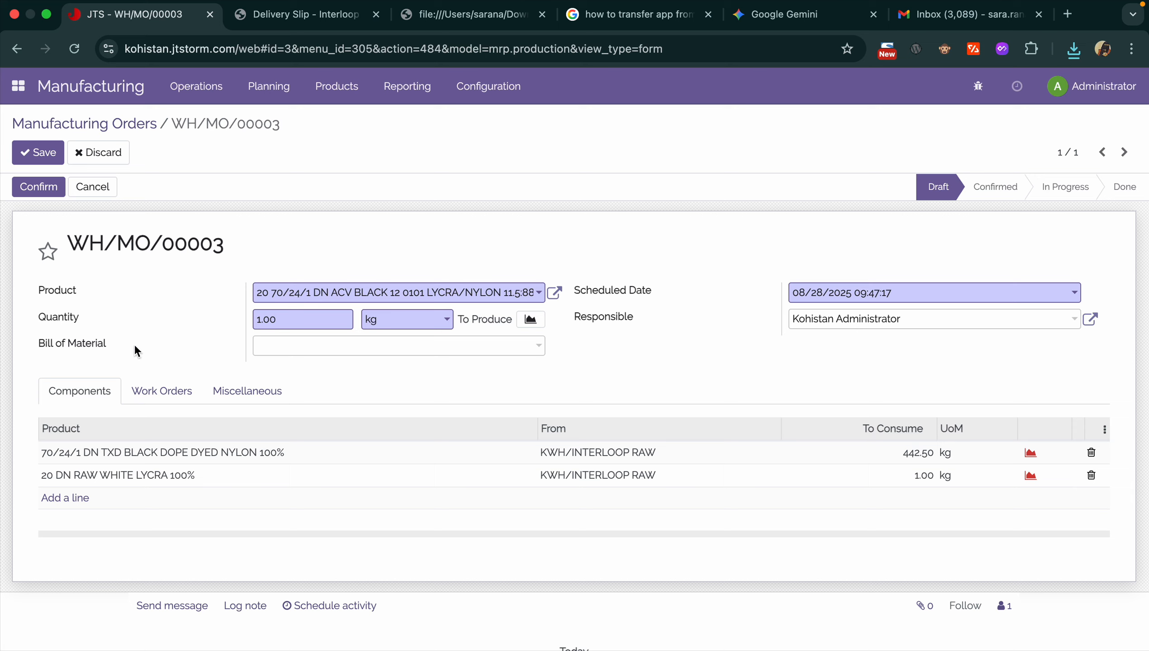
{"action": "left_click_drag", "start_coordinate": [40, 292], "coordinate": [98, 317]}
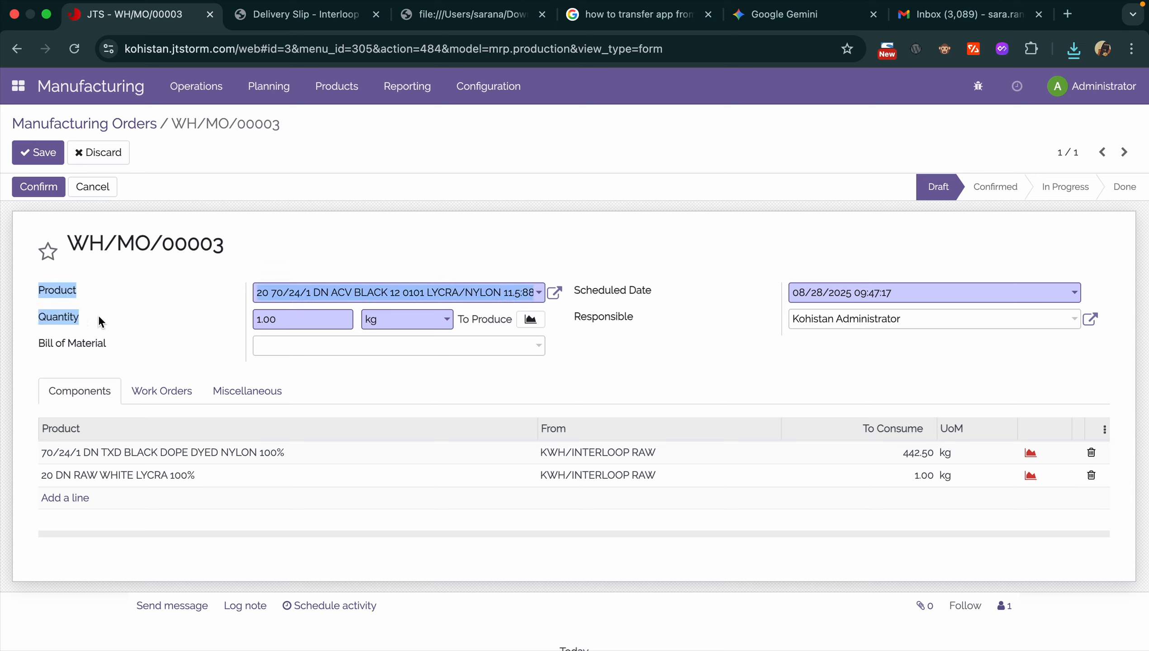
{"action": "left_click", "coordinate": [315, 325]}
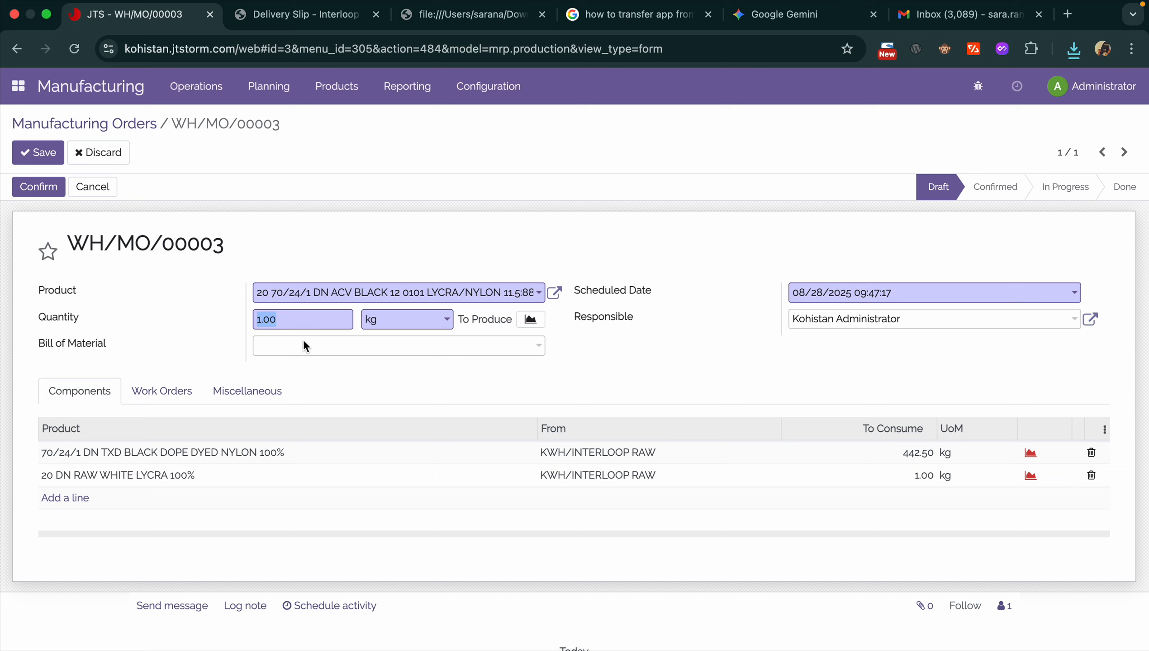
{"action": "type", "text": "400"}
{"action": "double_click", "coordinate": [400, 390]}
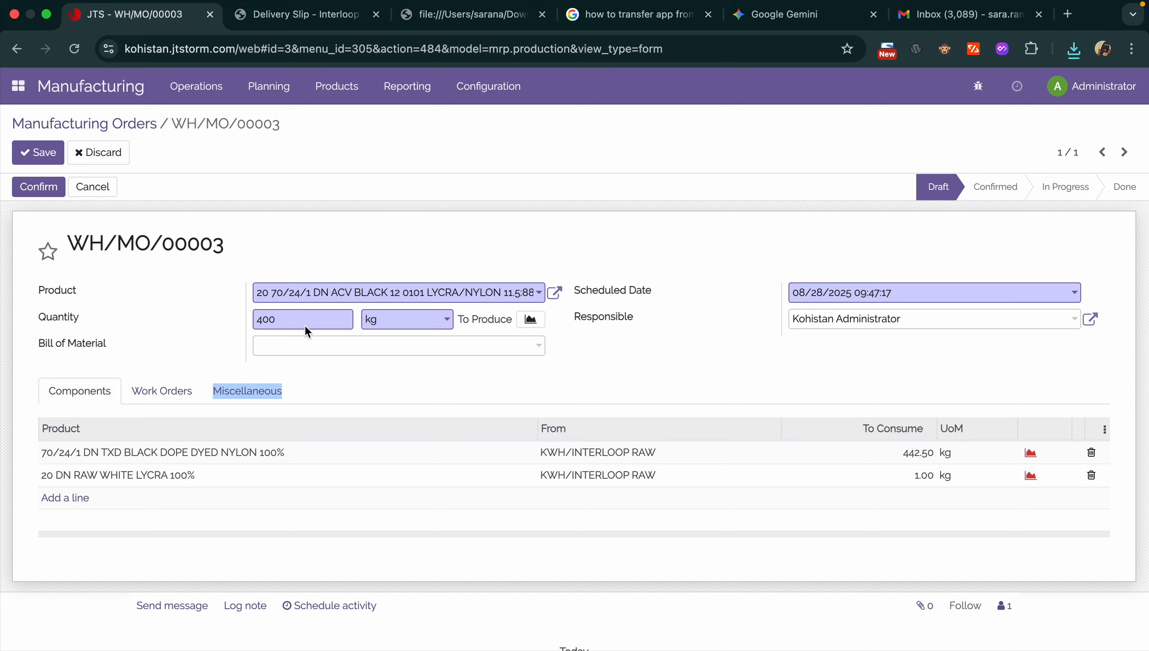
Check the order's available bill of material choices and delete both existing component lines.
{"action": "left_click", "coordinate": [335, 347]}
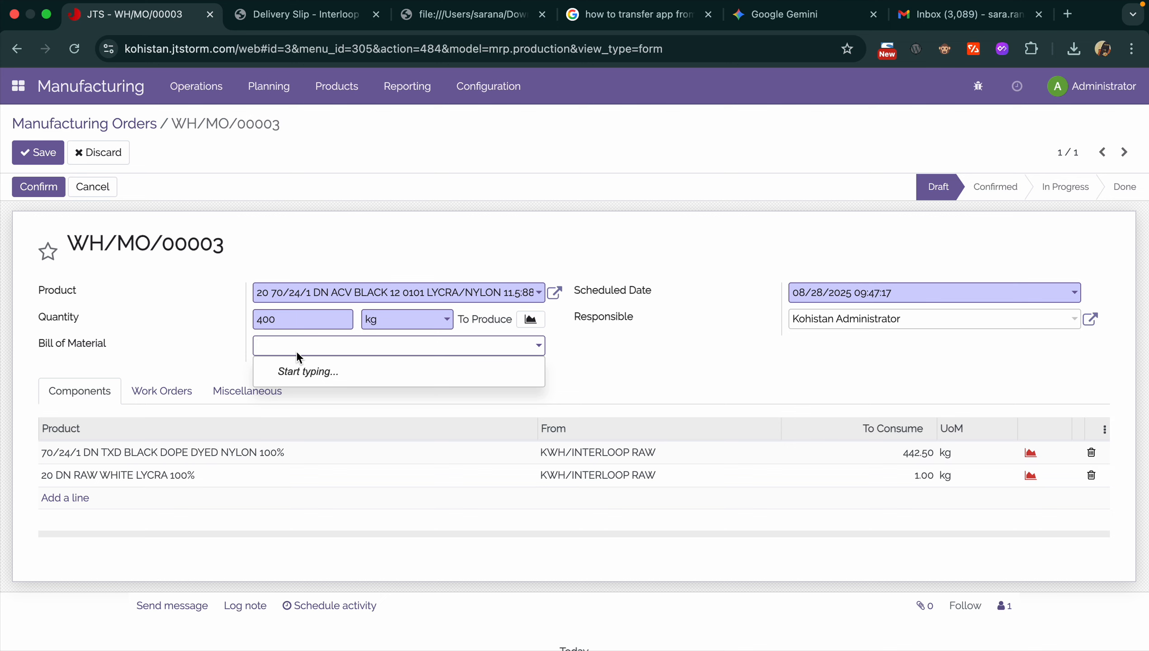
{"action": "left_click", "coordinate": [1092, 453]}
{"action": "left_click", "coordinate": [1092, 453]}
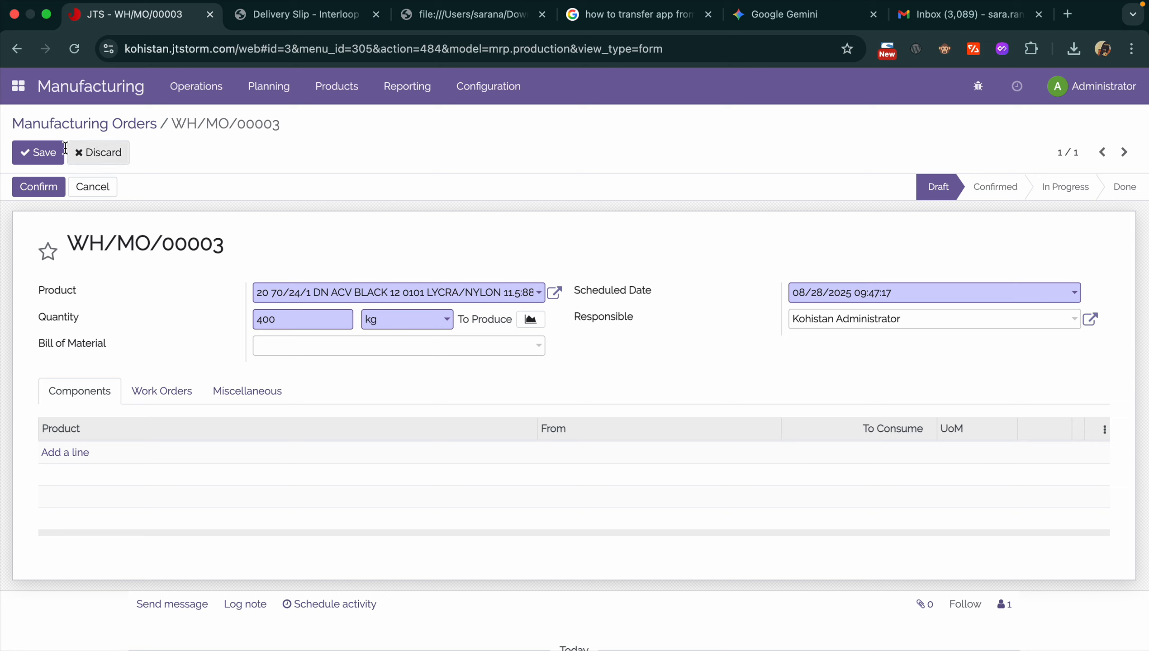
Open the product record from the manufacturing order and start a new bill of materials for it.
{"action": "left_click_drag", "start_coordinate": [257, 292], "coordinate": [553, 314]}
{"action": "left_click", "coordinate": [550, 300]}
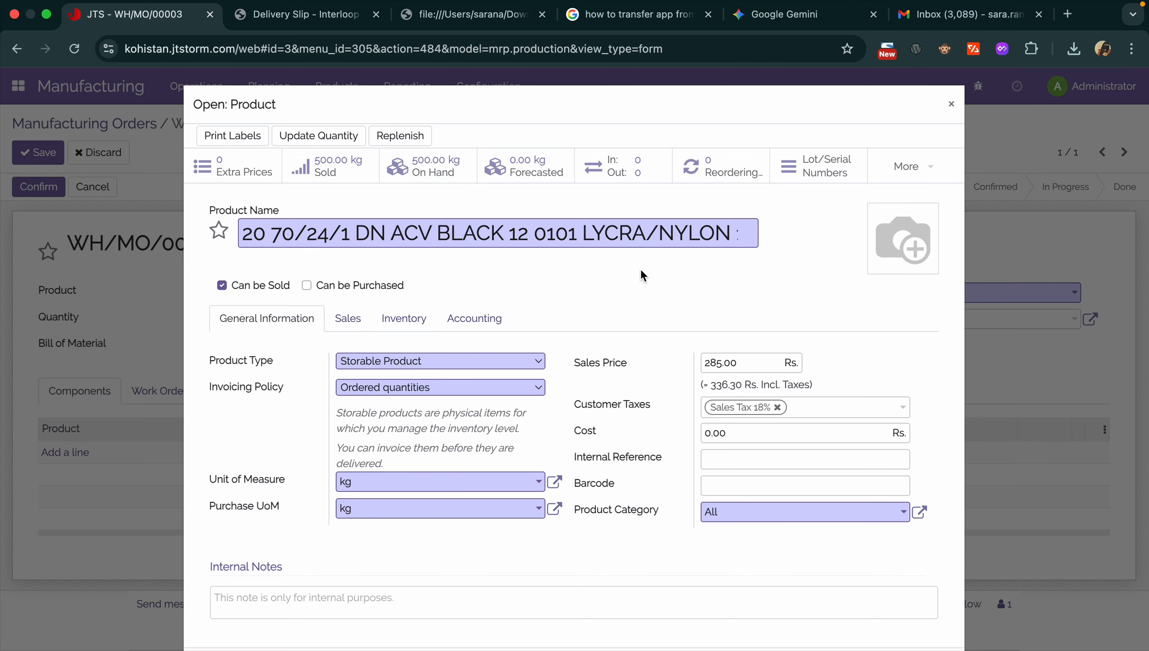
{"action": "left_click", "coordinate": [930, 160]}
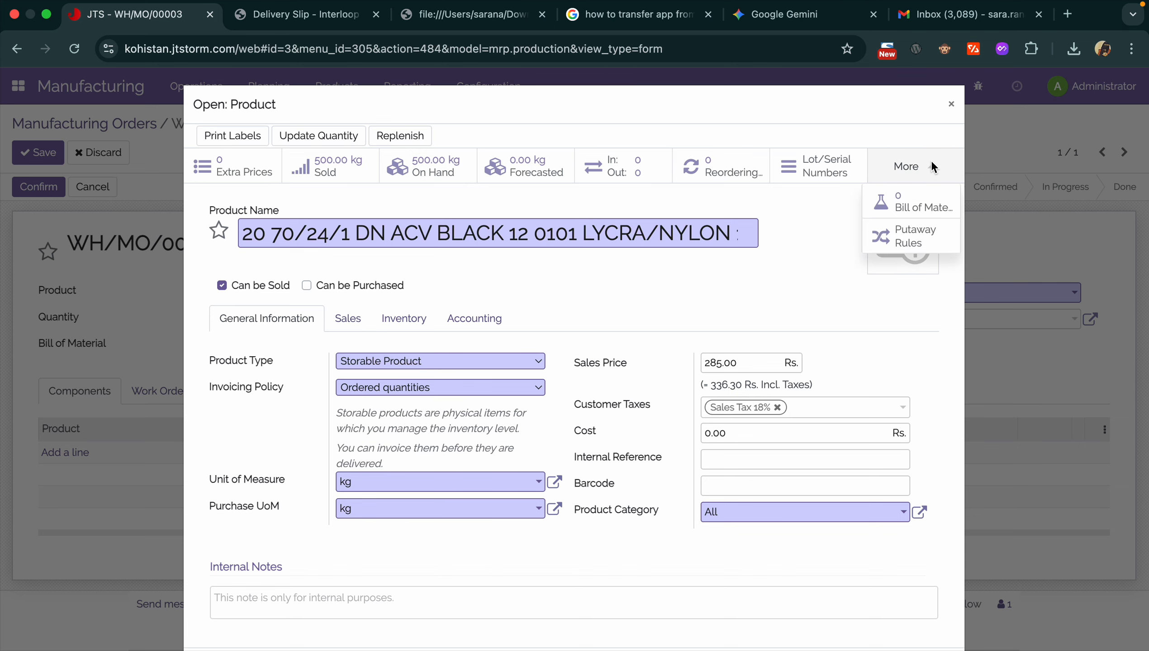
{"action": "left_click", "coordinate": [889, 208]}
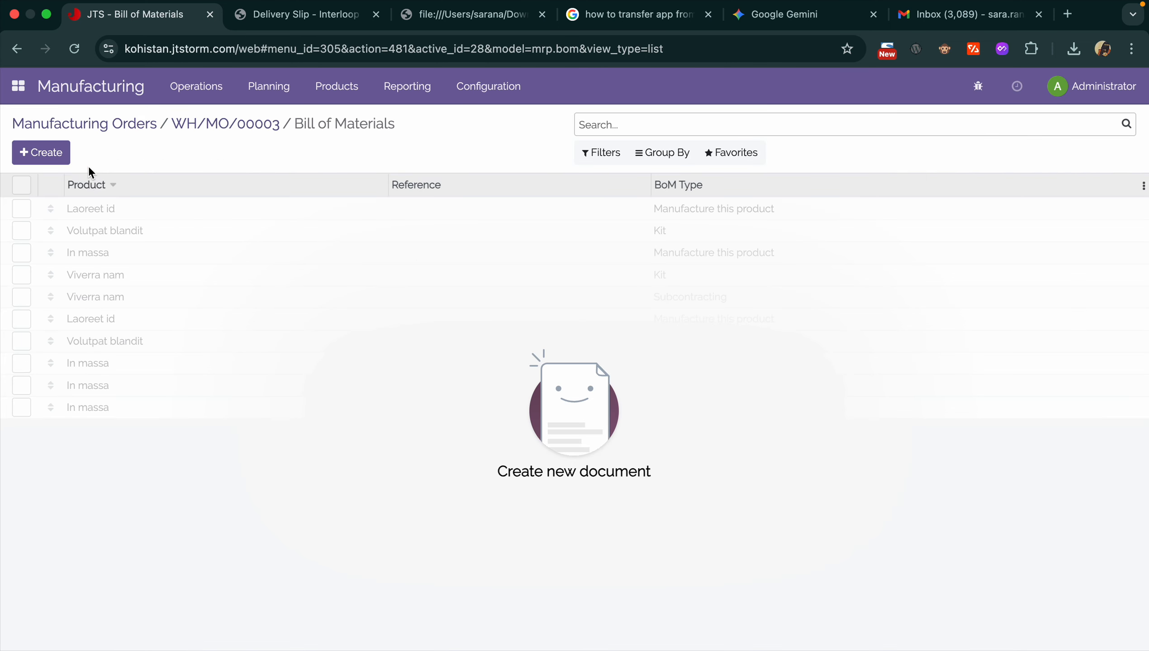
{"action": "left_click", "coordinate": [53, 151]}
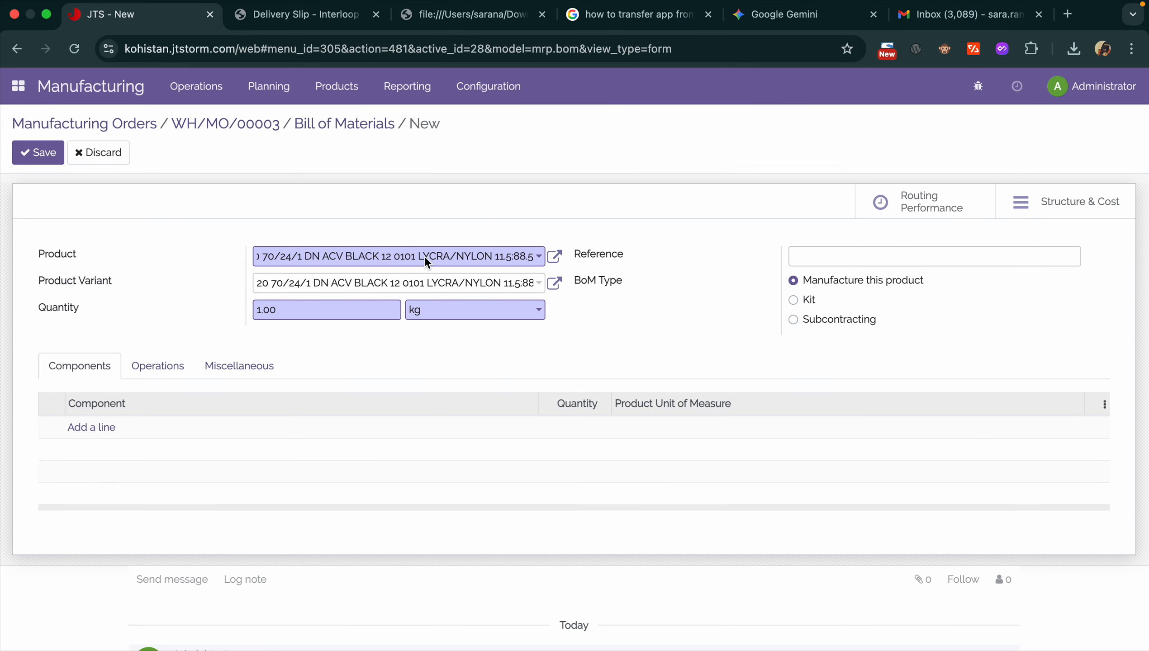
Add components 150/48/1 DN TXD BLACK DARK DOPE DYED POLYESTER 100% and 20 70/24/1 DN ACV BLACK 12 0101 CREORA SPANDEX/NYLON 7:93 to the BoM.
{"action": "left_click", "coordinate": [93, 428]}
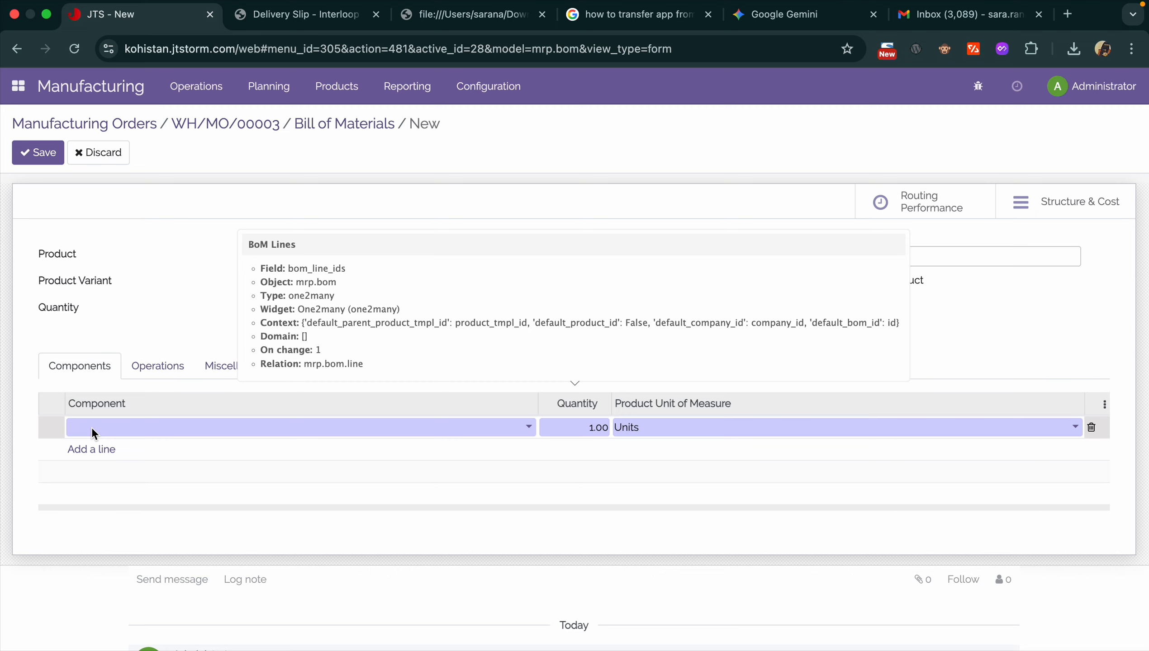
{"action": "left_click", "coordinate": [148, 431]}
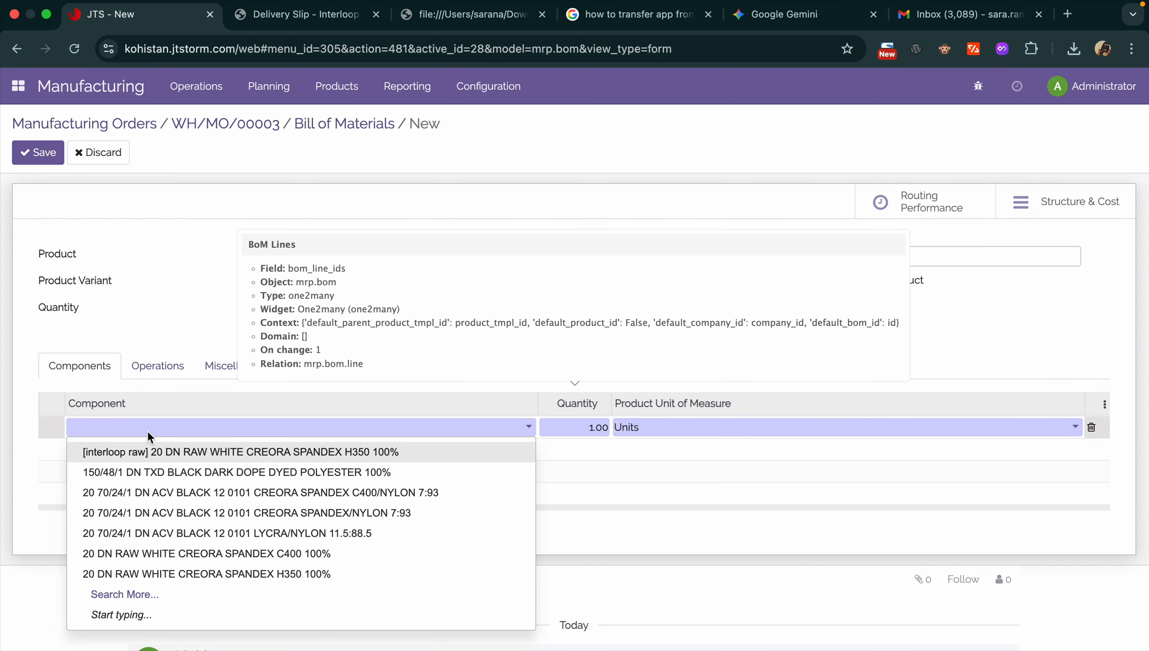
{"action": "left_click", "coordinate": [144, 472]}
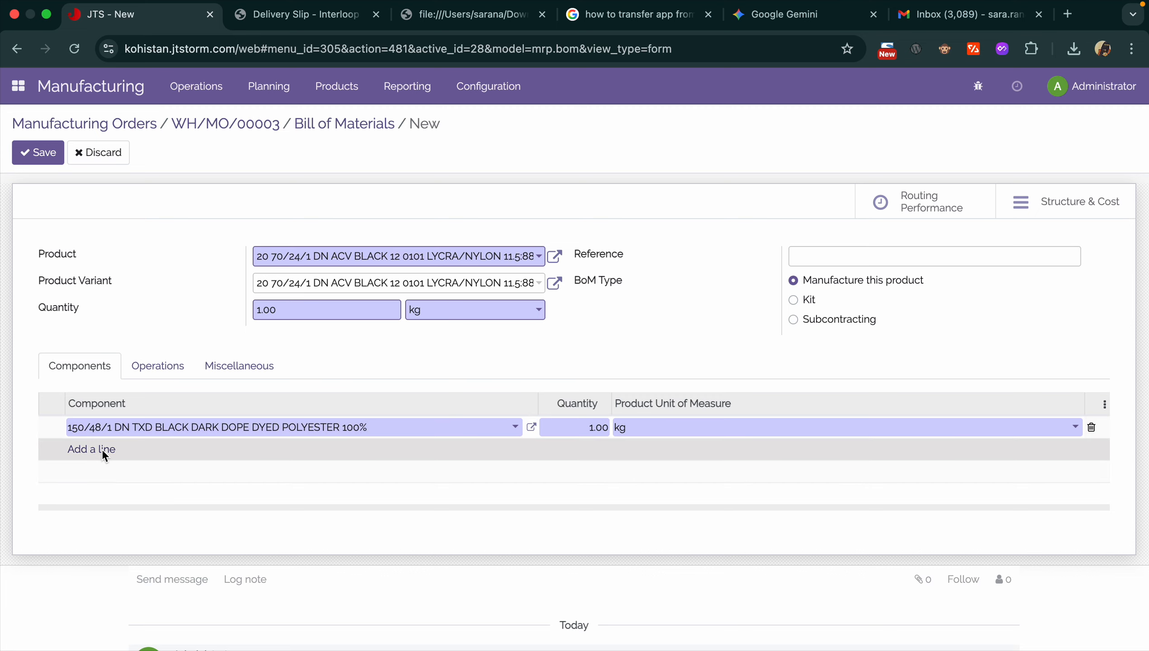
{"action": "left_click", "coordinate": [102, 448]}
{"action": "left_click", "coordinate": [137, 451]}
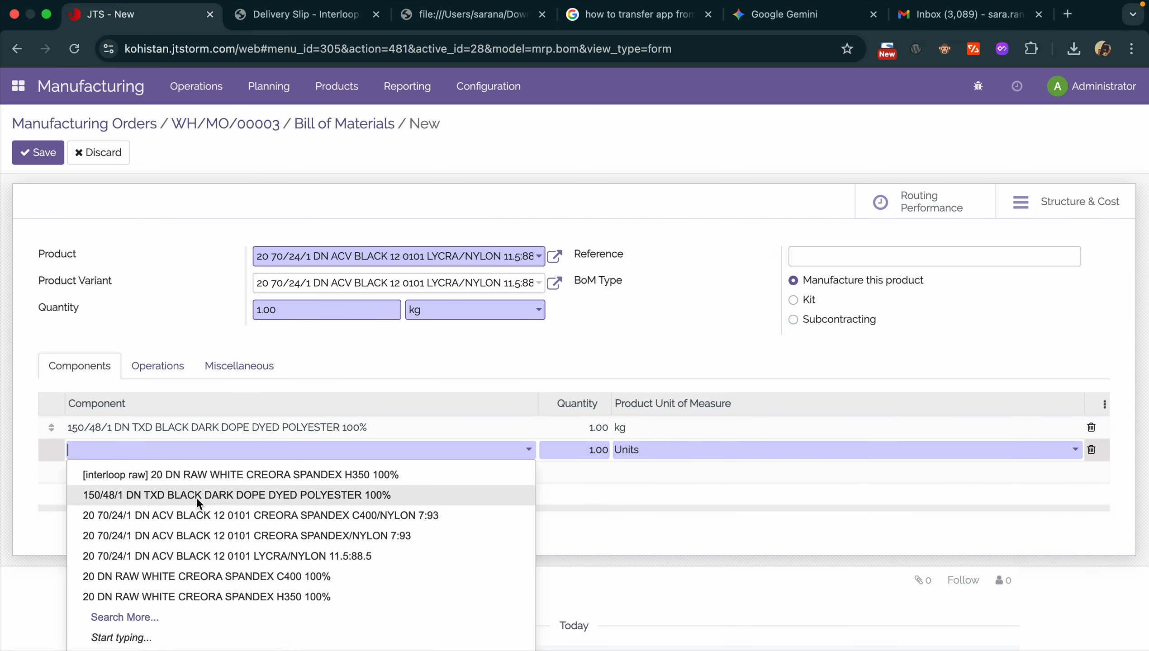
{"action": "left_click", "coordinate": [206, 535]}
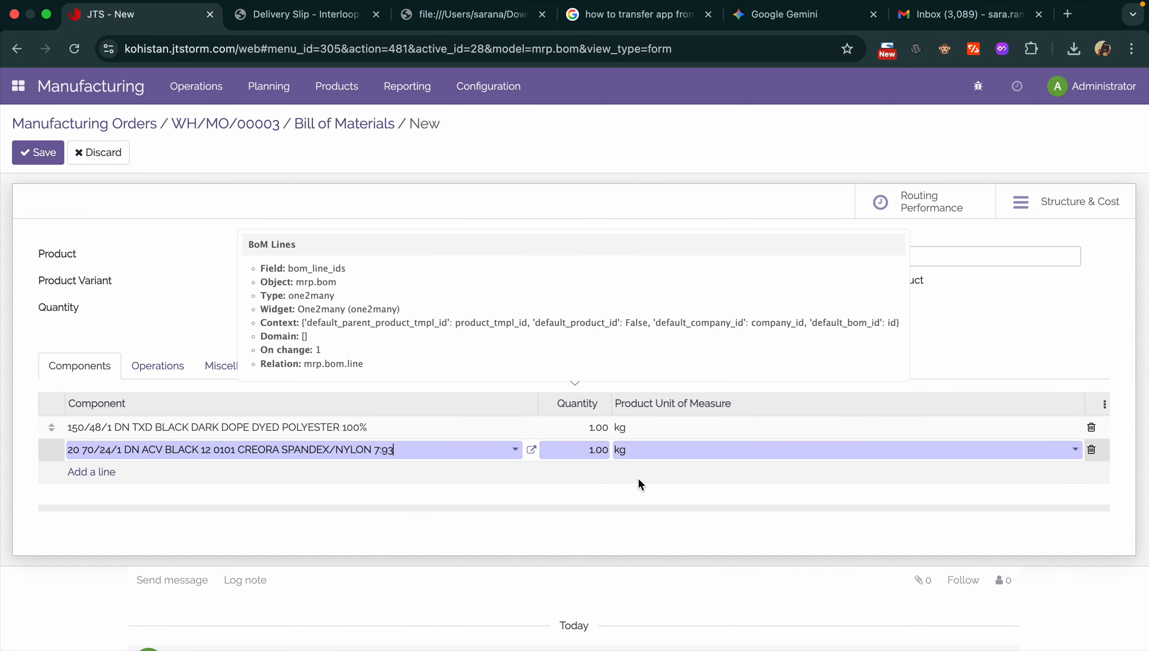
Set the polyester component's quantity to 0.5 kg and the spandex/nylon component's to 0.7 kg, and save the bill of materials.
{"action": "left_click", "coordinate": [600, 429]}
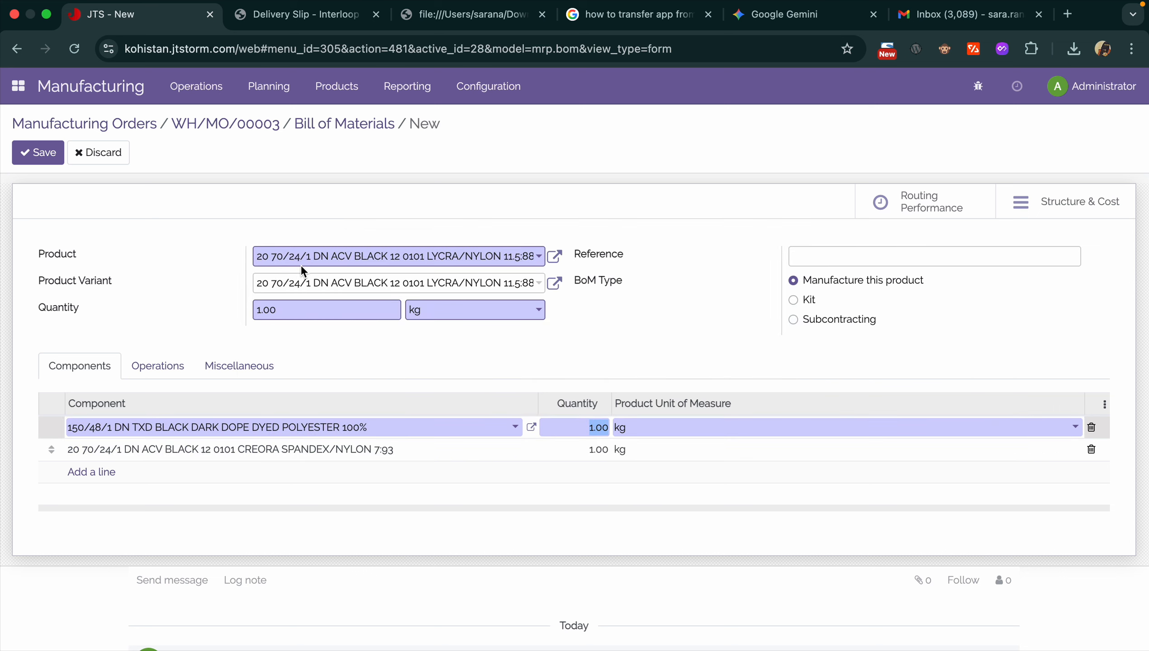
{"action": "type", "text": "0"}
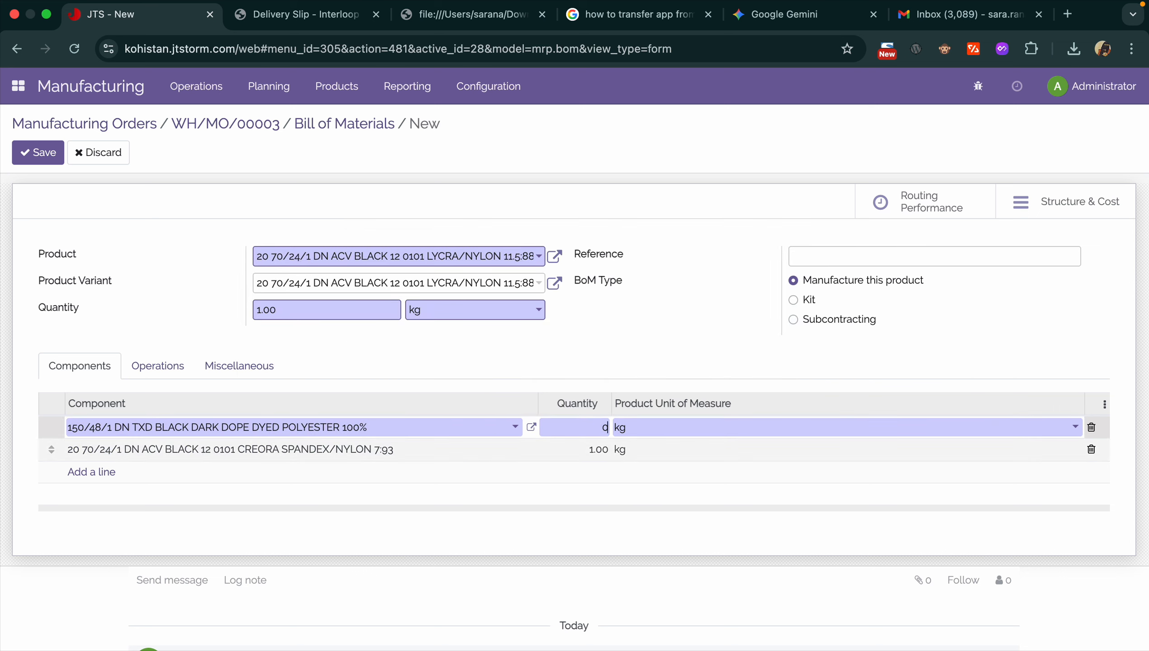
{"action": "type", "text": ".5"}
{"action": "left_click", "coordinate": [584, 454]}
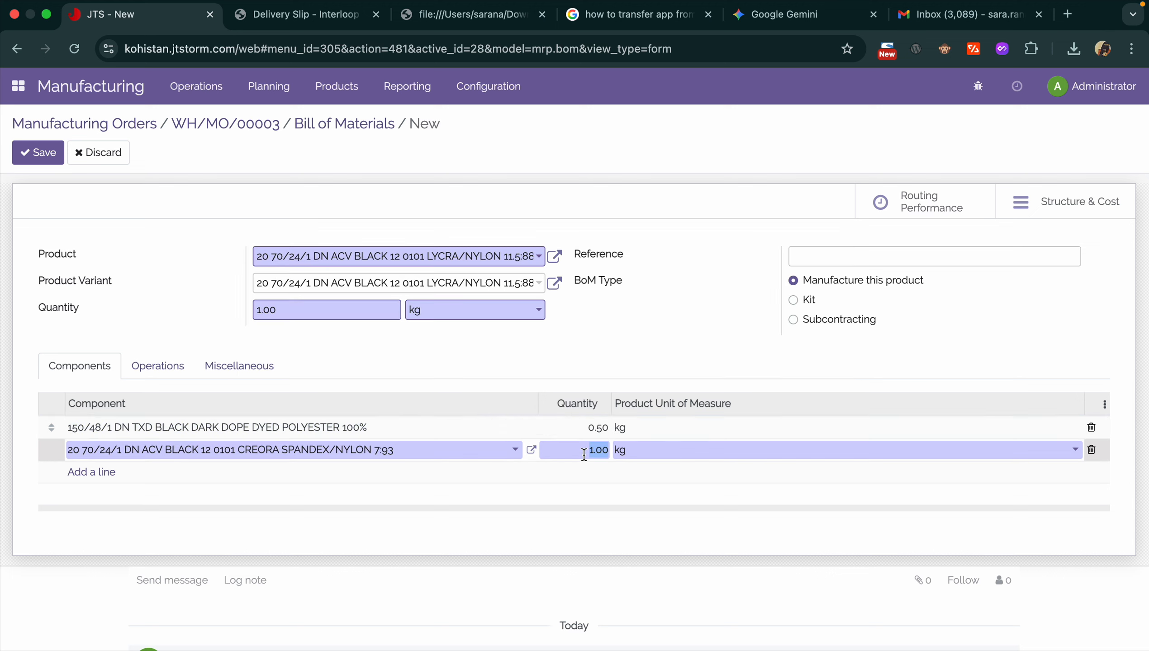
{"action": "type", "text": "0.7"}
{"action": "left_click", "coordinate": [602, 330]}
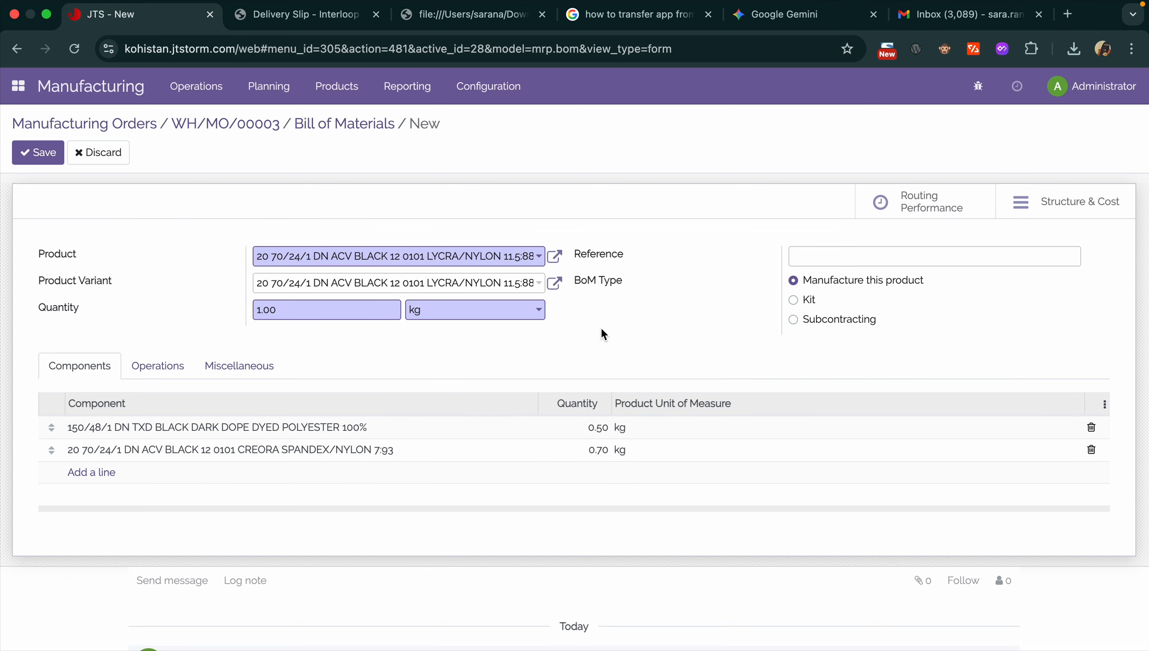
{"action": "left_click", "coordinate": [55, 151]}
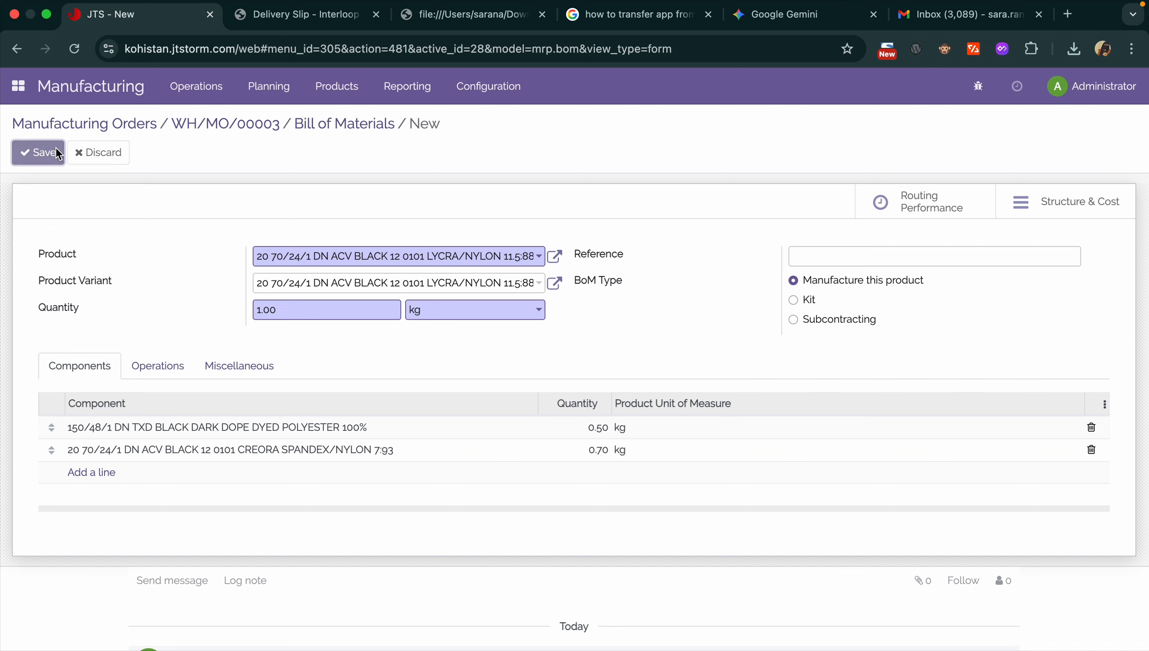
Return to manufacturing order WH/MO/00003 and assign the 20 70/24/1 DN ACV BLACK 12 0101 LYCRA/NYLON 11.5:88.5 bill of material.
{"action": "left_click", "coordinate": [241, 125]}
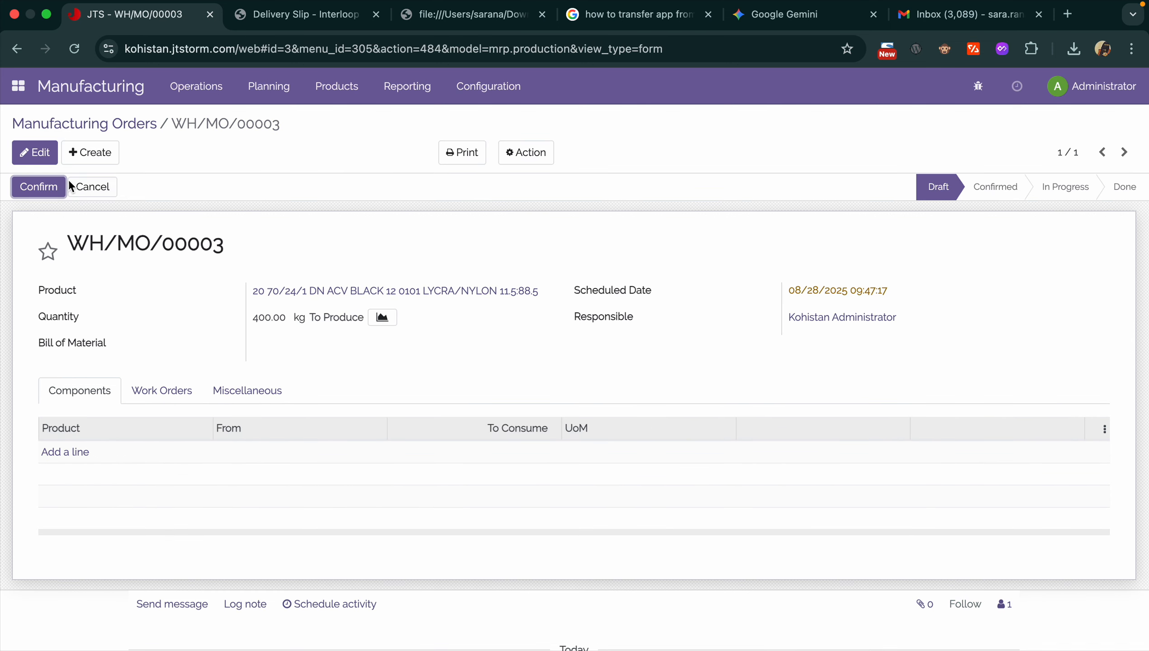
{"action": "left_click", "coordinate": [35, 152]}
{"action": "left_click", "coordinate": [354, 343]}
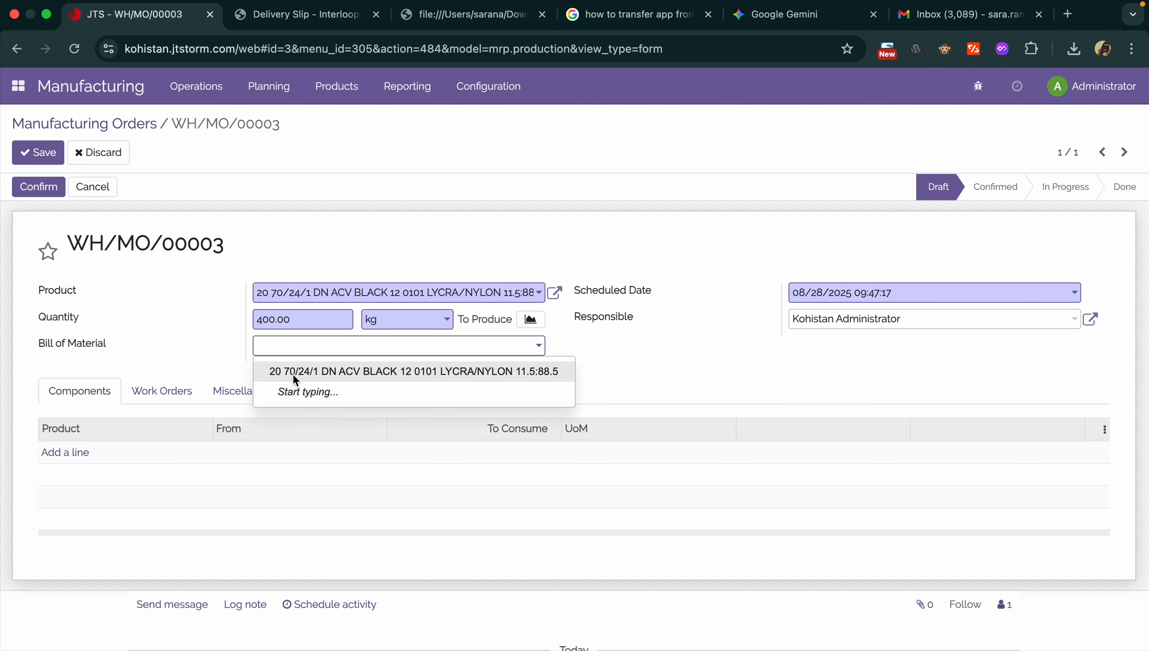
{"action": "left_click", "coordinate": [293, 374]}
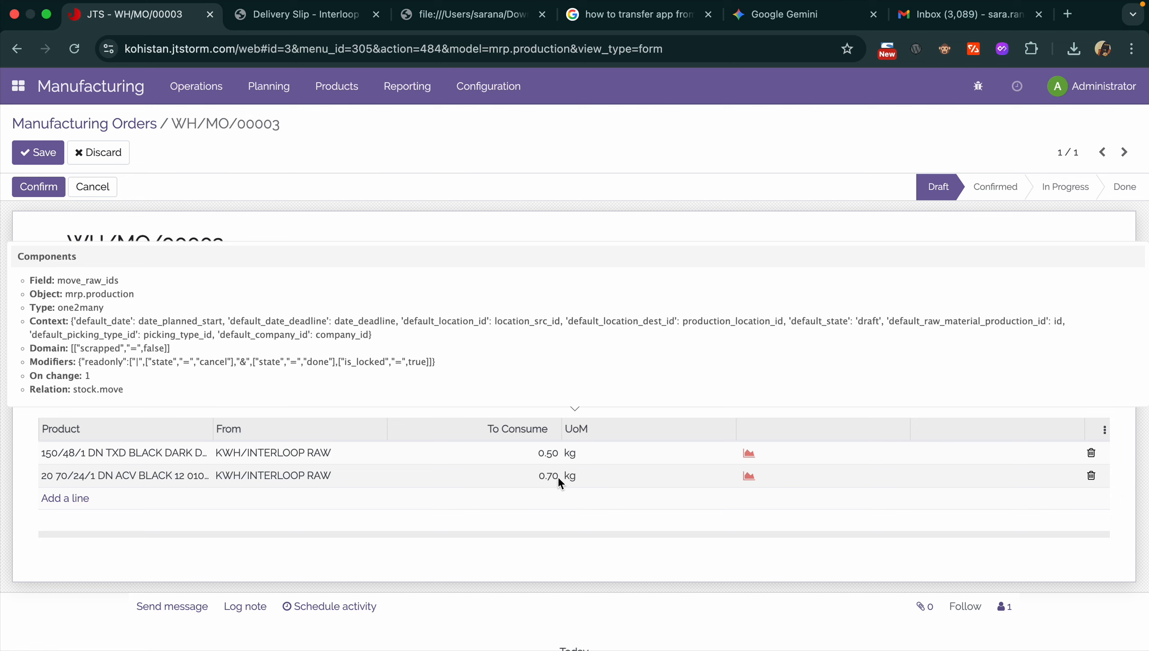
Set the order's quantity to 400 kg again and check the components' quantities to consume.
{"action": "left_click", "coordinate": [304, 325]}
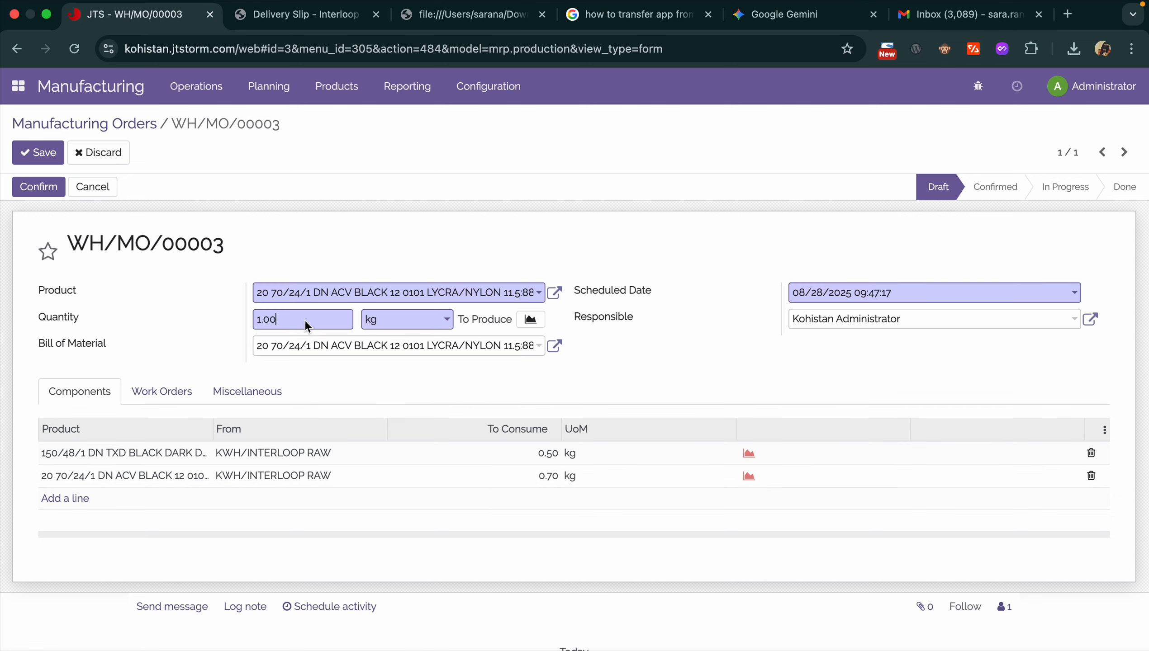
{"action": "type", "text": "400"}
{"action": "mouse_move", "coordinate": [537, 458]}
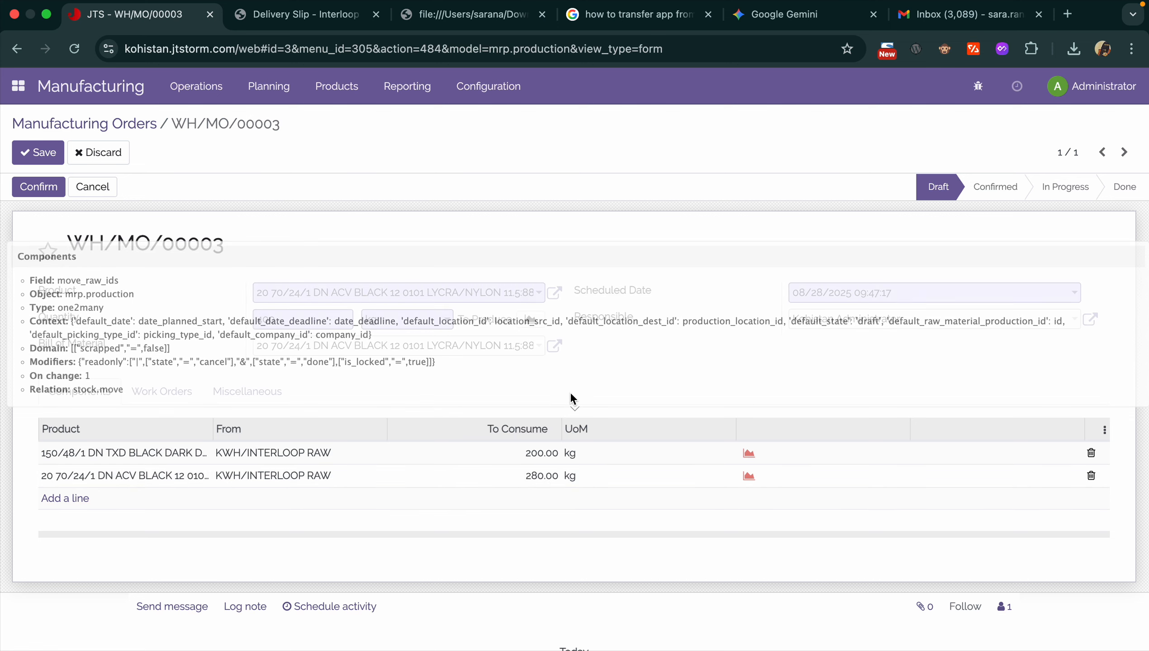
Add a work order line with the operation "Operations" at the INTERLOOP STATION work center.
{"action": "left_click", "coordinate": [167, 392]}
{"action": "left_click", "coordinate": [92, 452]}
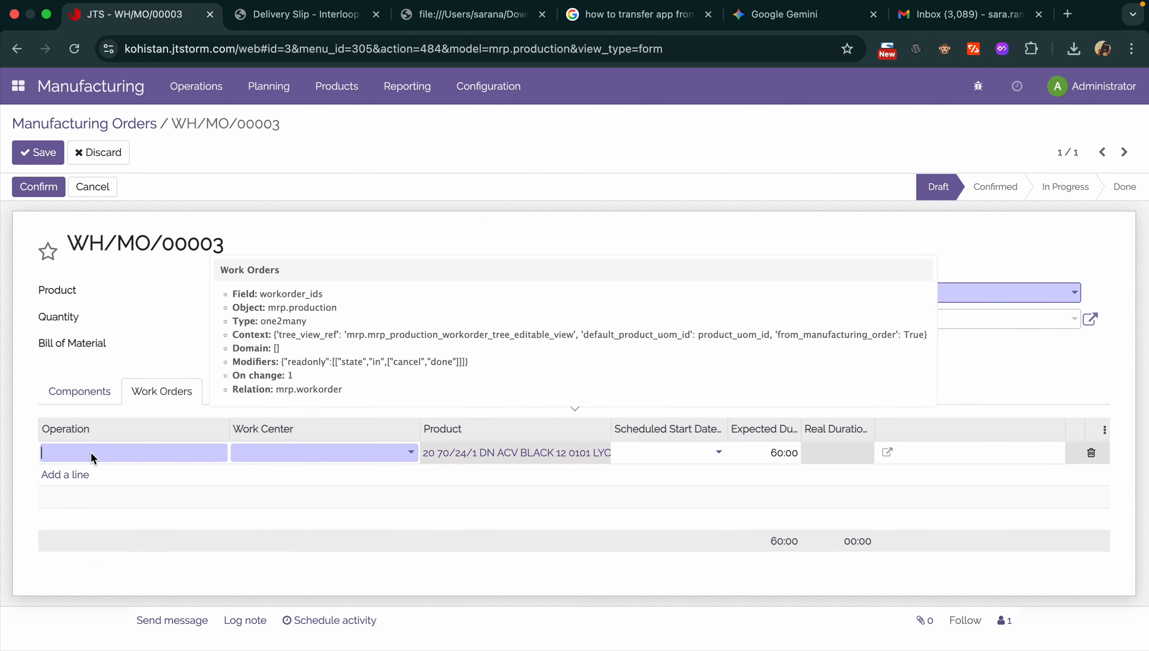
{"action": "left_click", "coordinate": [278, 456]}
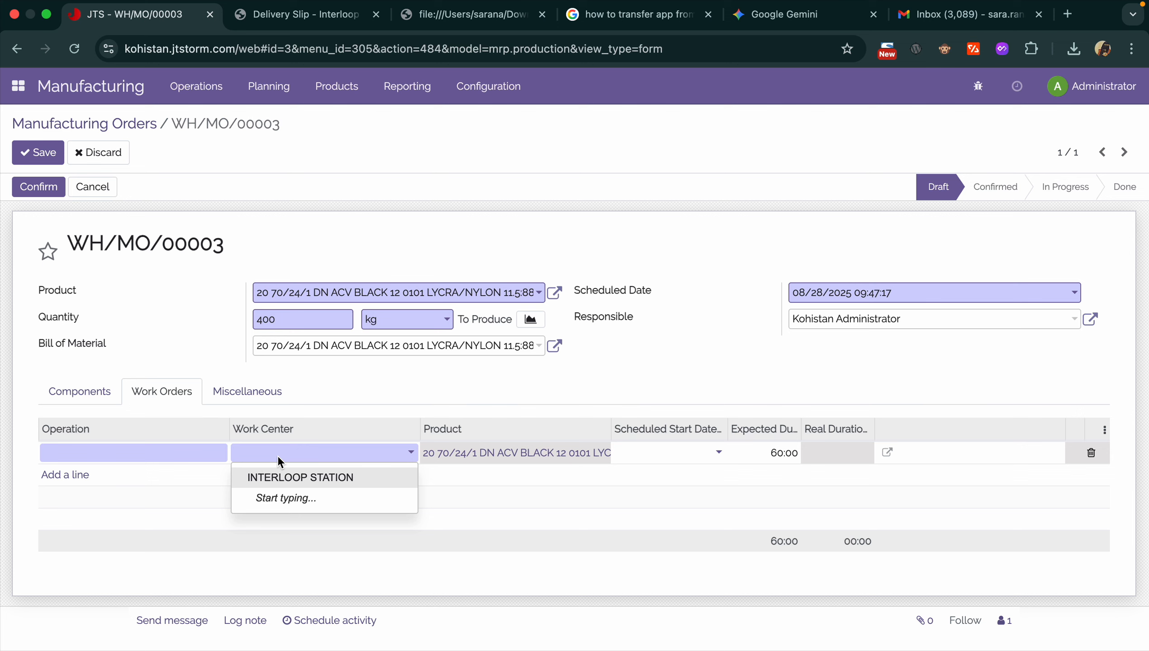
{"action": "left_click", "coordinate": [269, 477]}
{"action": "left_click", "coordinate": [178, 450]}
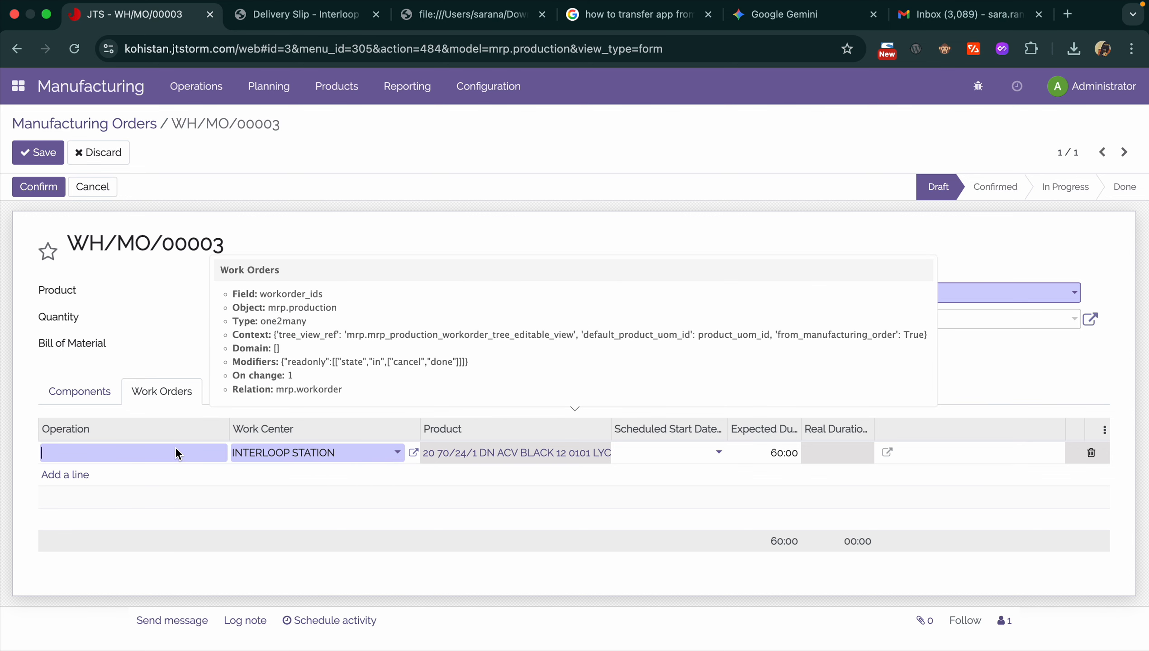
{"action": "type", "text": "Operations"}
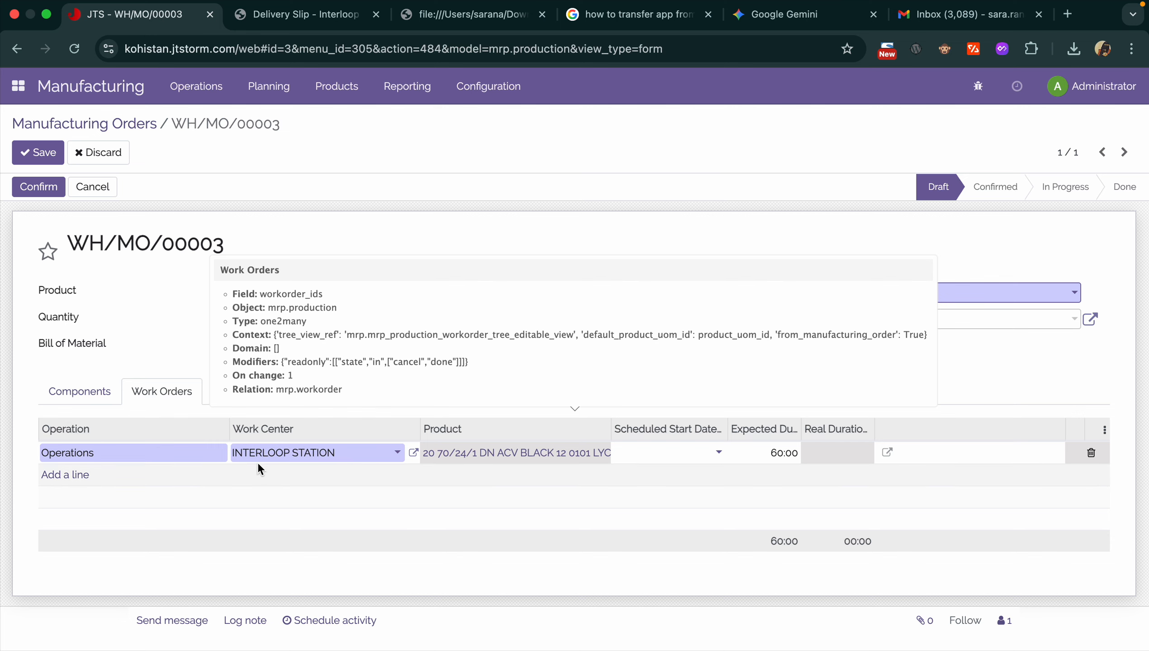
Set the work order line's scheduled start date to 08/21/2025 and save the manufacturing order.
{"action": "left_click", "coordinate": [634, 456]}
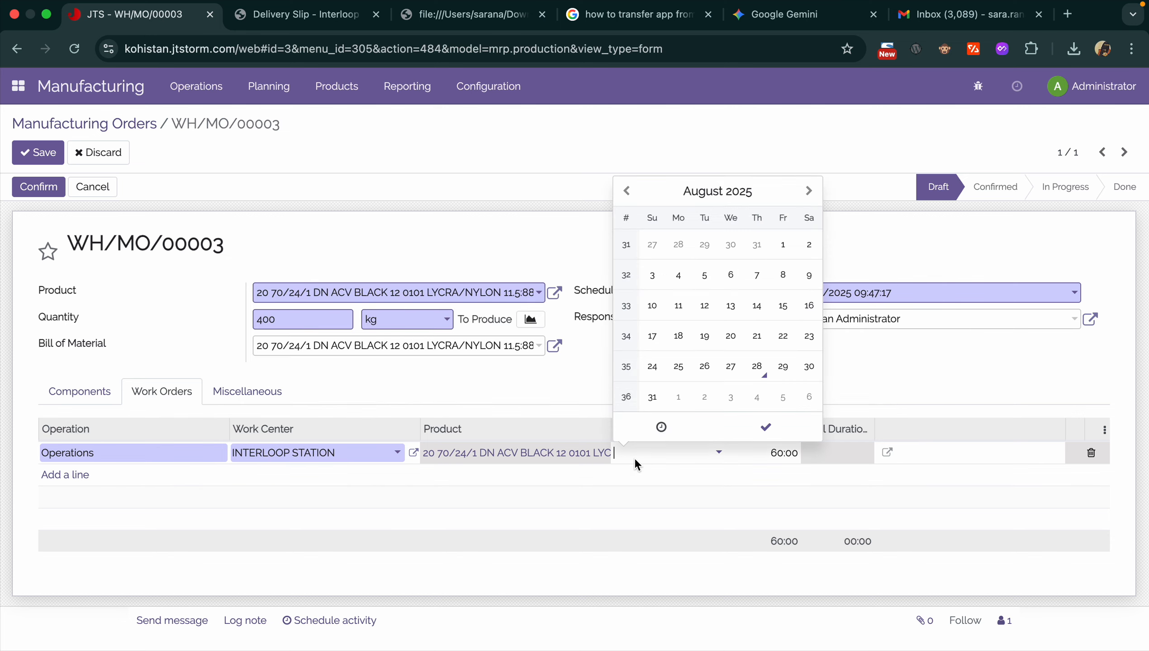
{"action": "left_click", "coordinate": [761, 338]}
{"action": "left_click", "coordinate": [843, 458]}
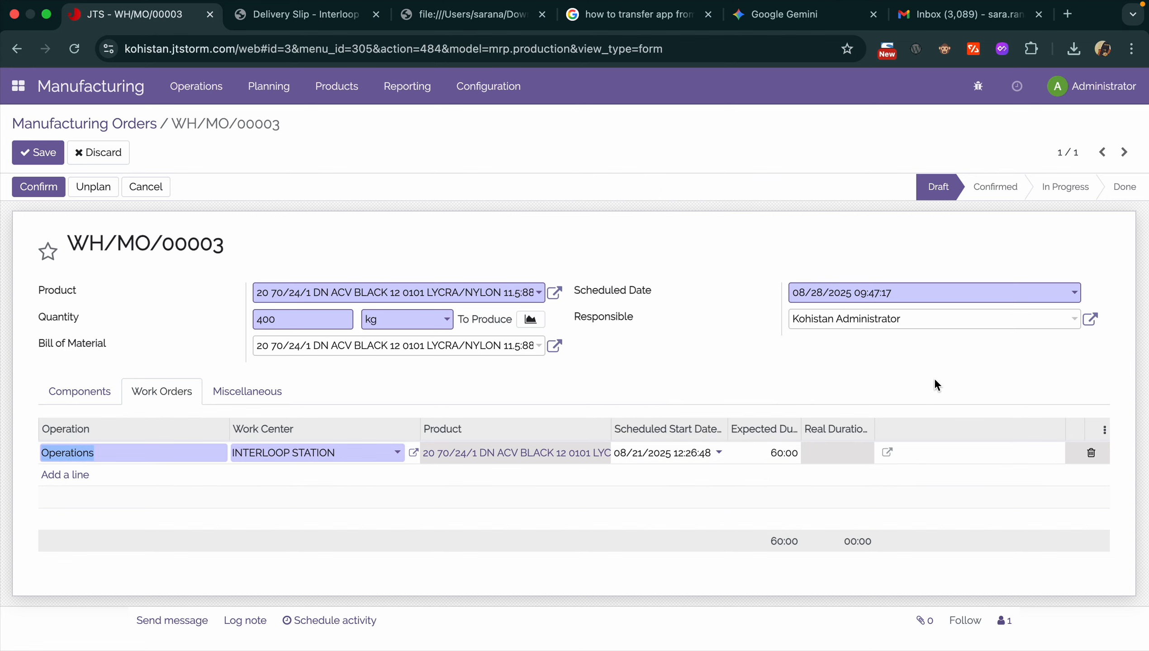
{"action": "left_click", "coordinate": [39, 152]}
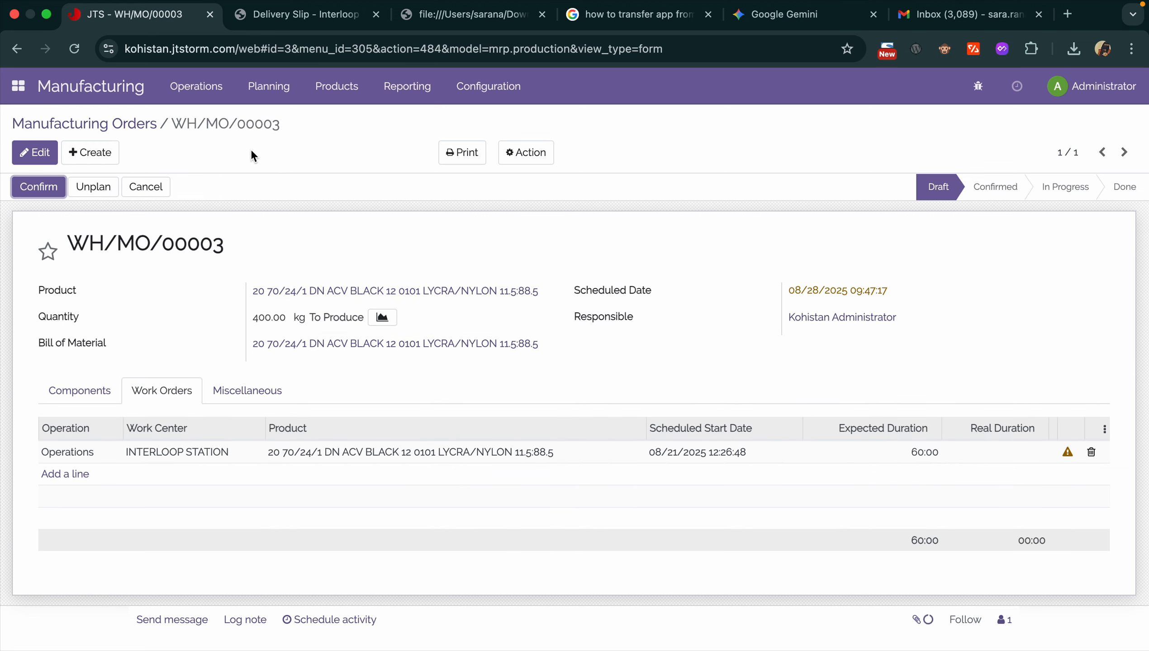
Print the Production Order report for WH/MO/00003 and review the PDF's planned operations and products to consume.
{"action": "left_click", "coordinate": [454, 165]}
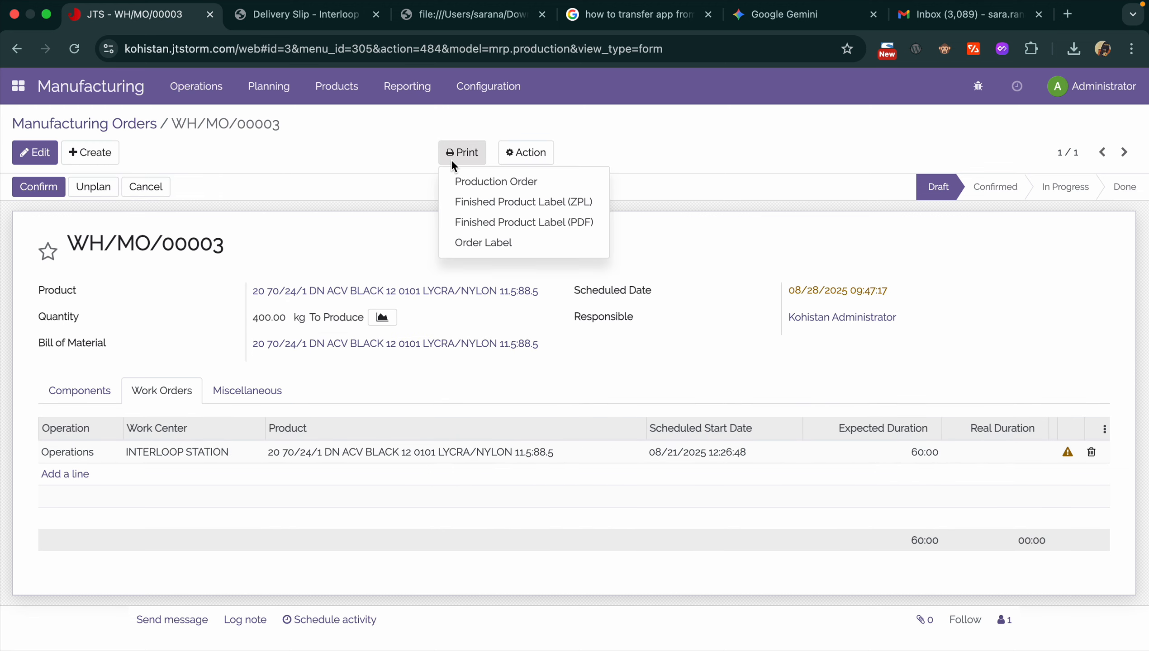
{"action": "left_click", "coordinate": [480, 181]}
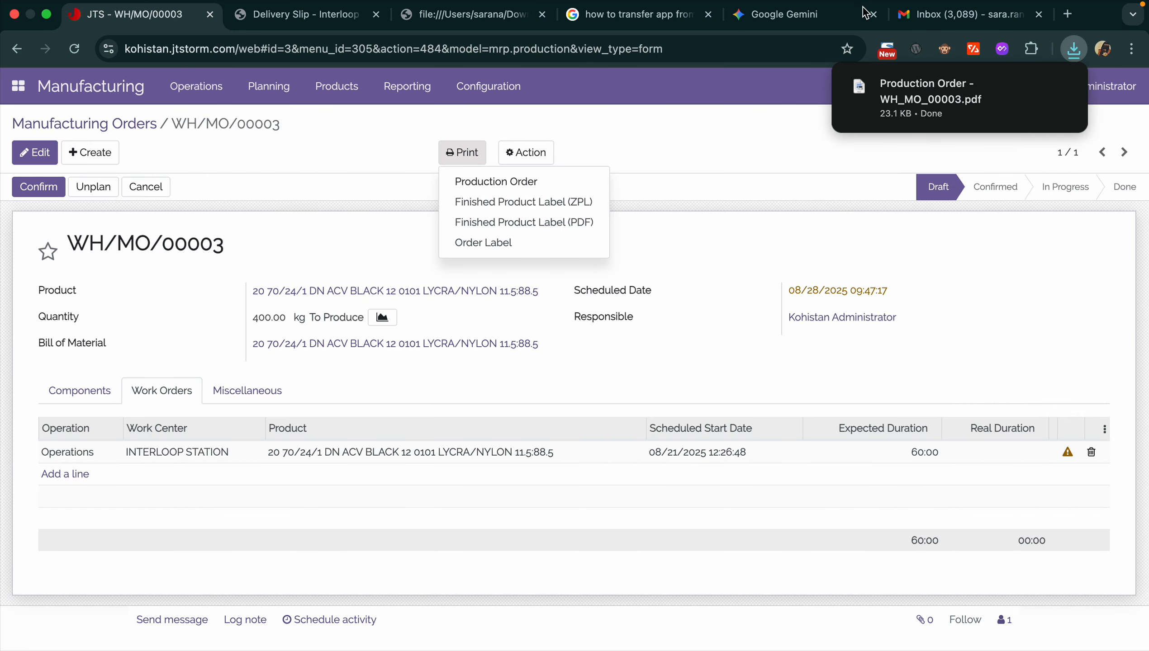
{"action": "left_click", "coordinate": [979, 88]}
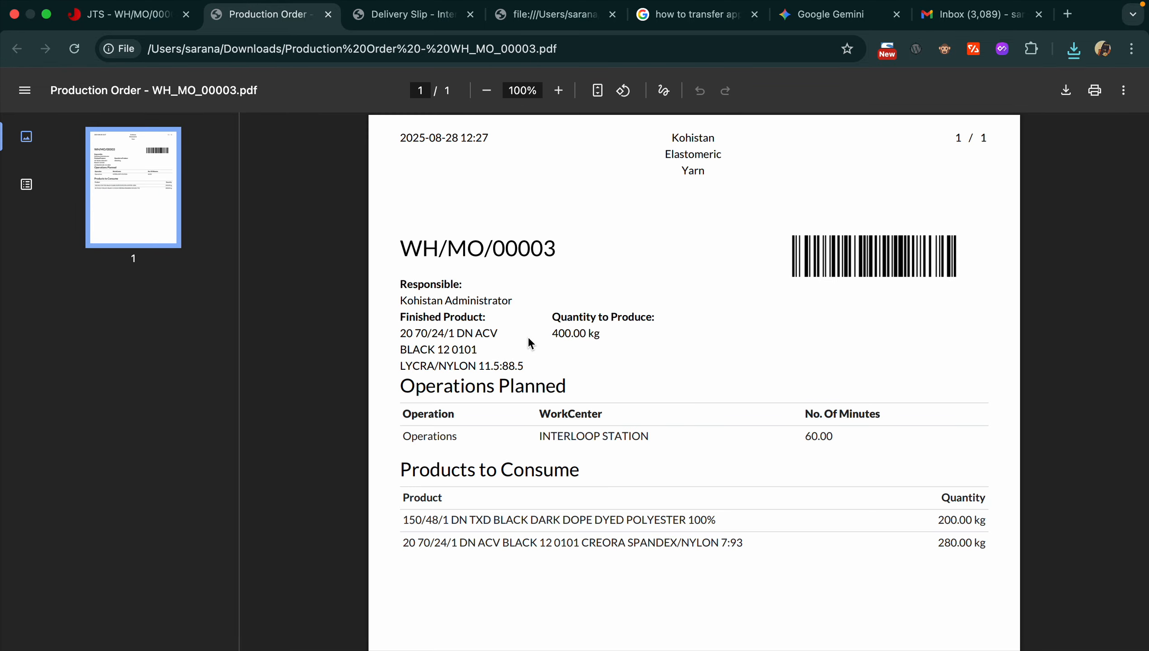
{"action": "scroll", "coordinate": [529, 340], "scroll_direction": "down", "scroll_amount": 2}
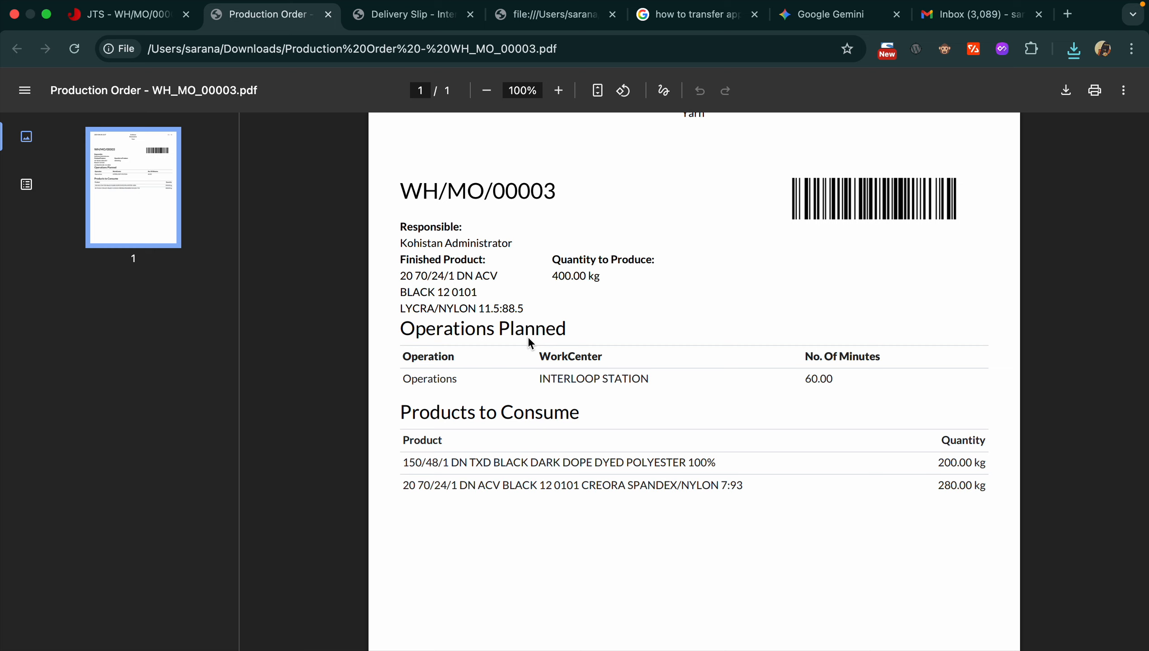
{"action": "scroll", "coordinate": [528, 338], "scroll_direction": "down", "scroll_amount": 5}
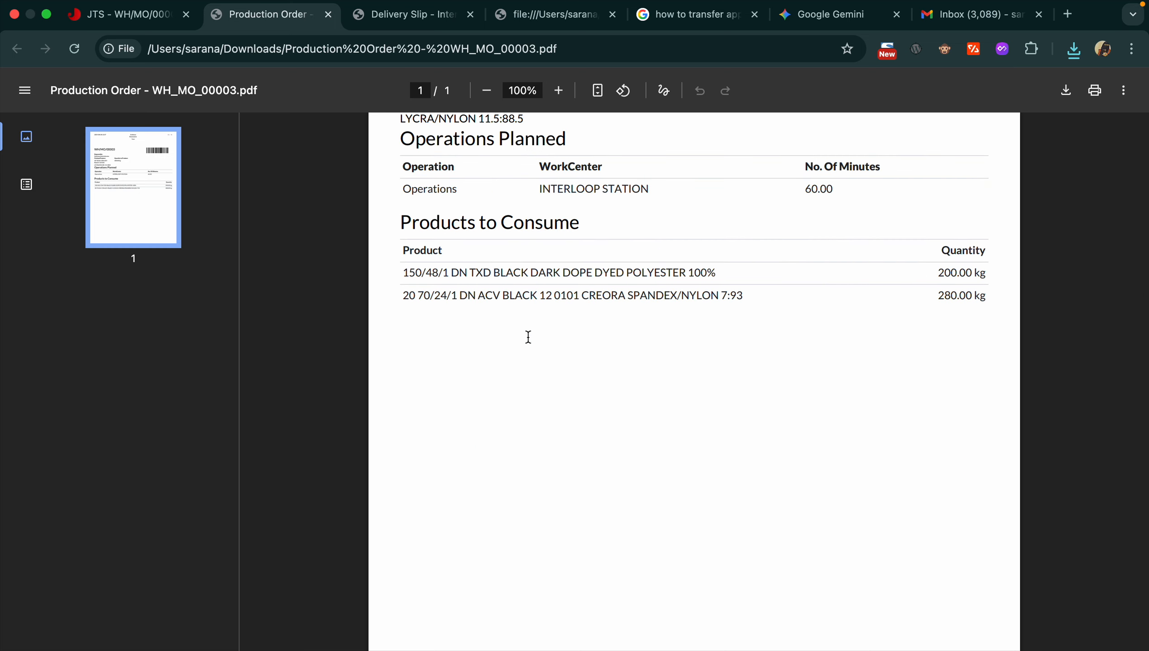
{"action": "scroll", "coordinate": [527, 337], "scroll_direction": "up", "scroll_amount": 5}
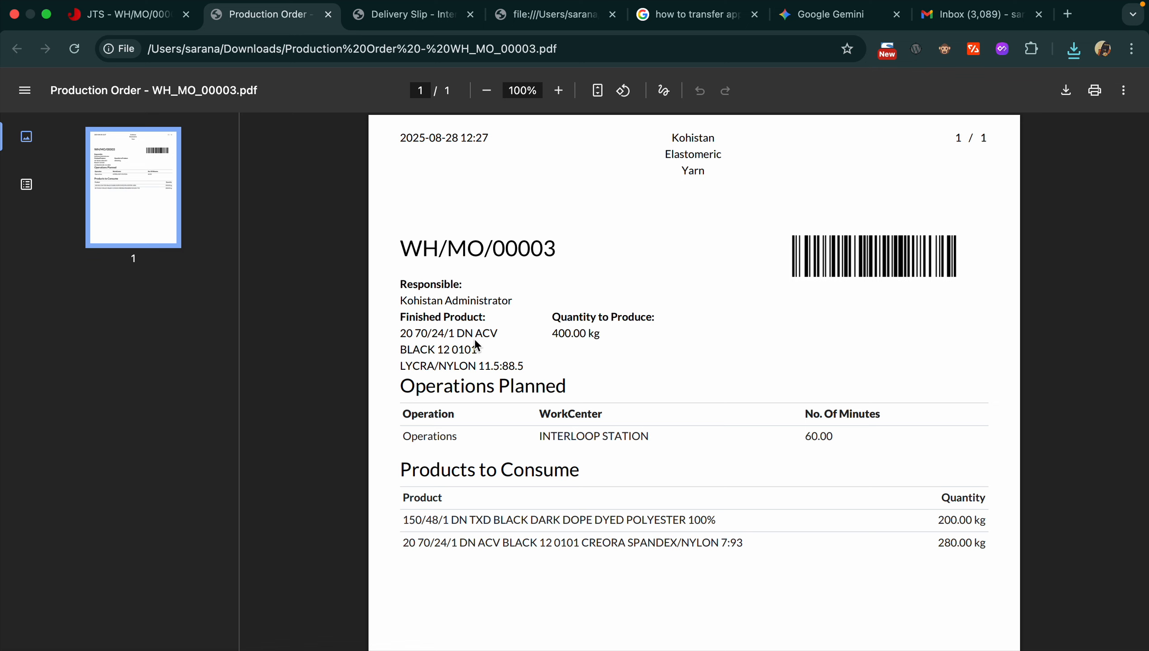
Return to manufacturing order WH/MO/00003 to check its components, and reopen it from the Manufacturing module's order list.
{"action": "left_click", "coordinate": [127, 14]}
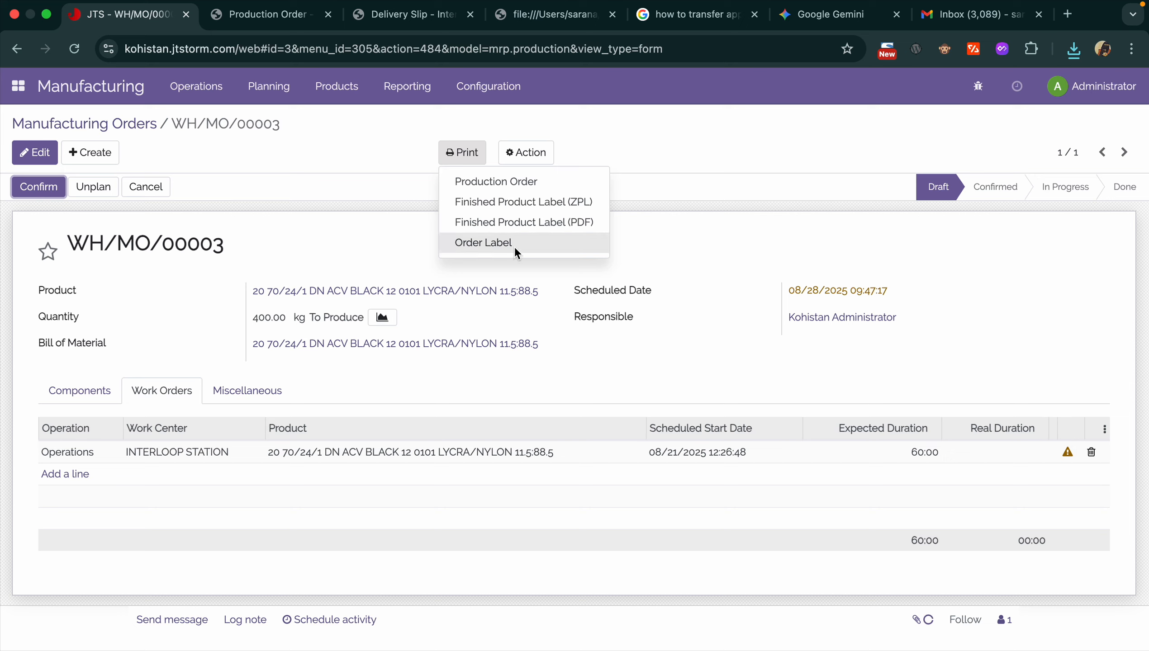
{"action": "left_click", "coordinate": [94, 395]}
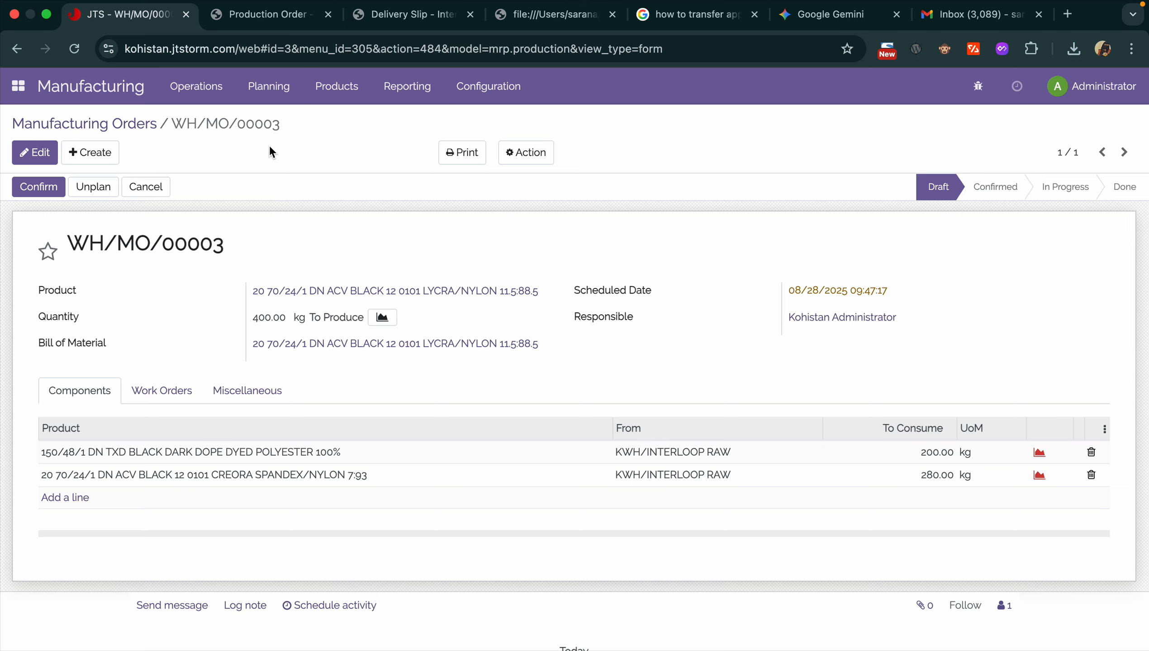
{"action": "left_click", "coordinate": [18, 86]}
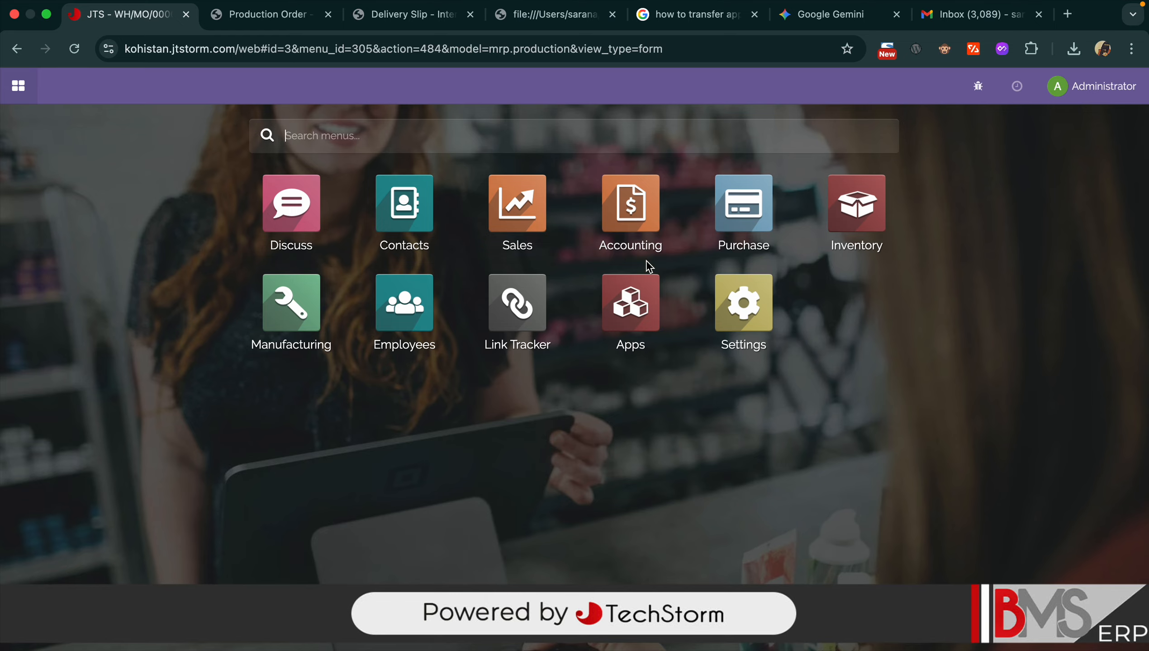
{"action": "left_click", "coordinate": [291, 304]}
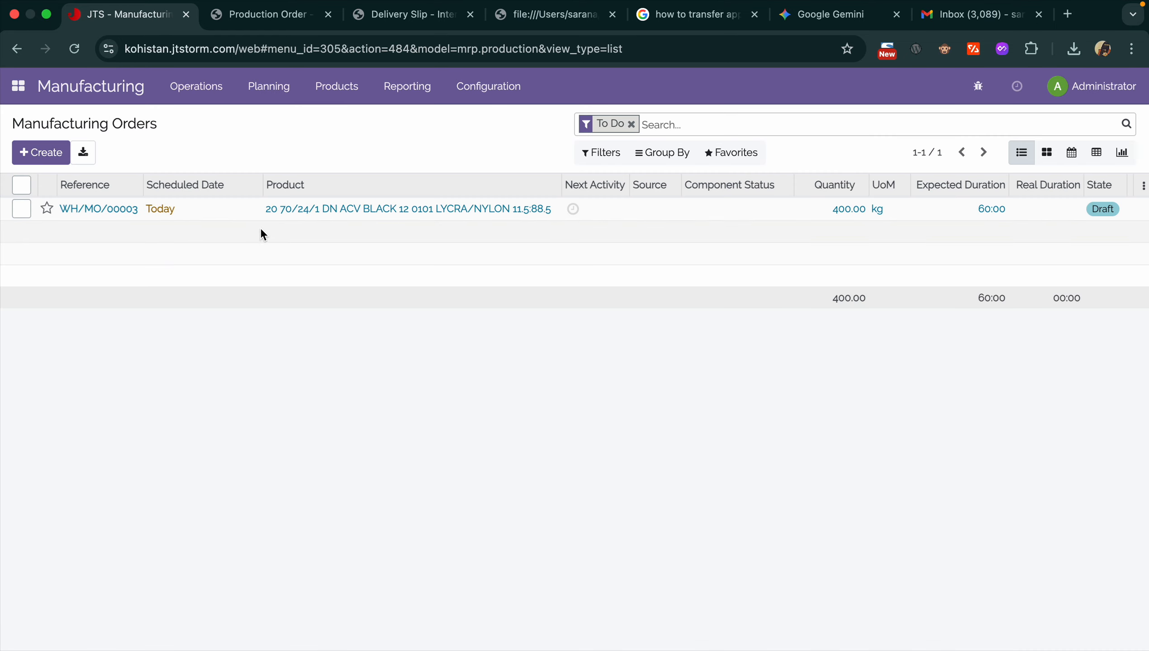
{"action": "left_click", "coordinate": [483, 216]}
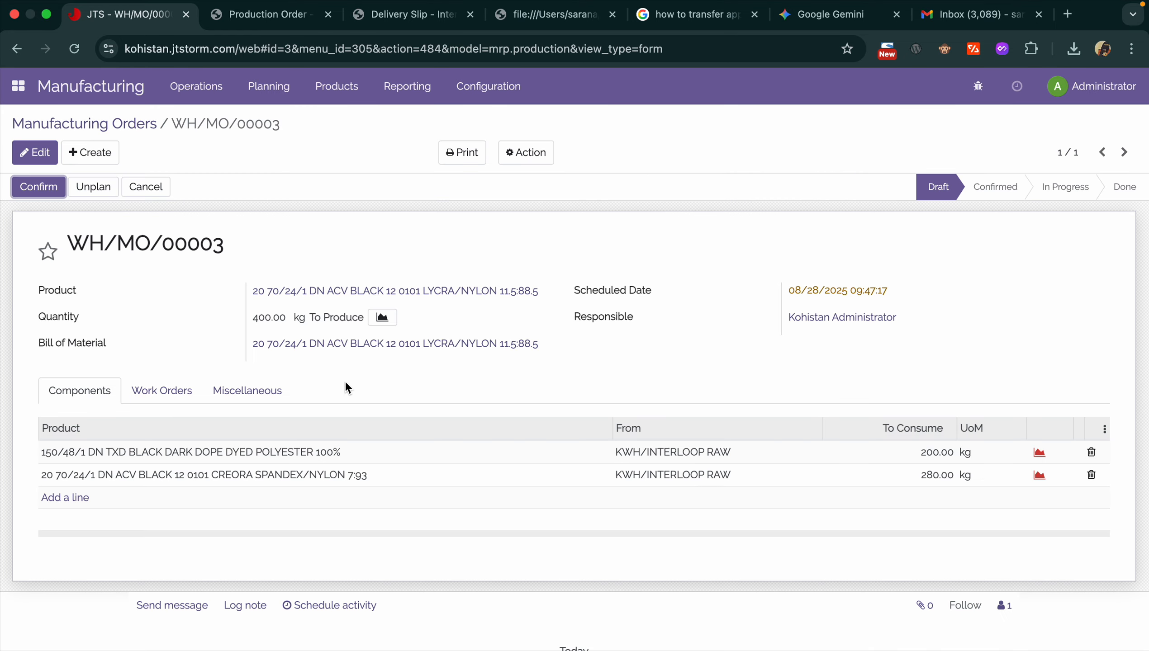
Review the order's work orders and miscellaneous details, and open its empty Source field for editing.
{"action": "left_click", "coordinate": [281, 392]}
{"action": "left_click", "coordinate": [151, 404]}
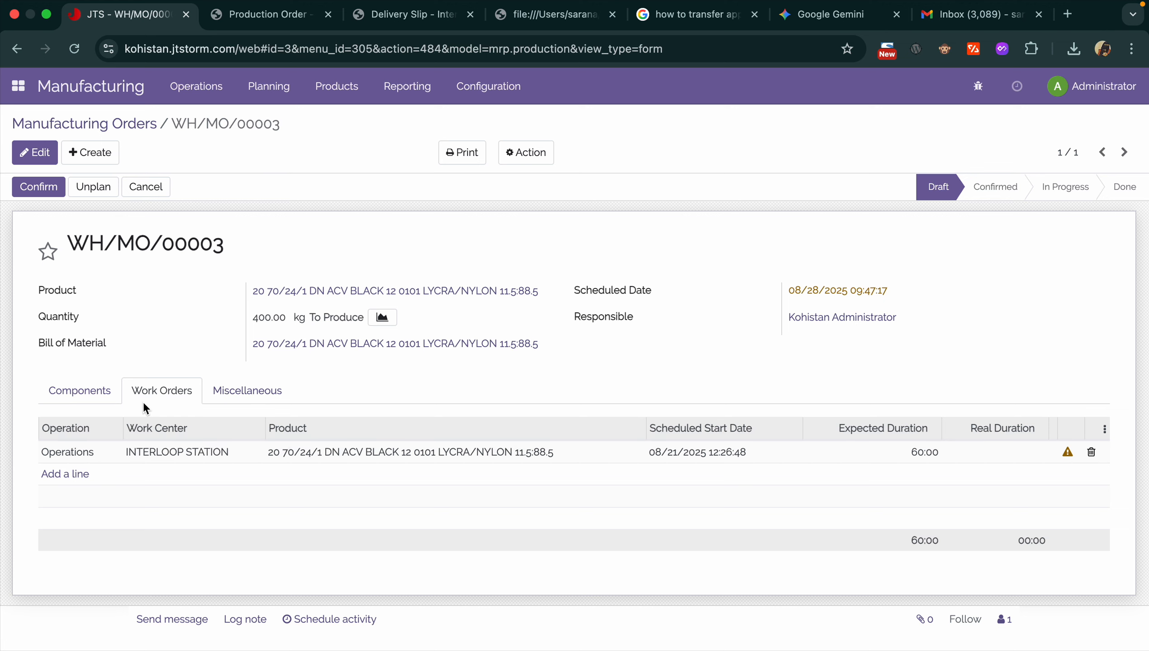
{"action": "left_click", "coordinate": [219, 393]}
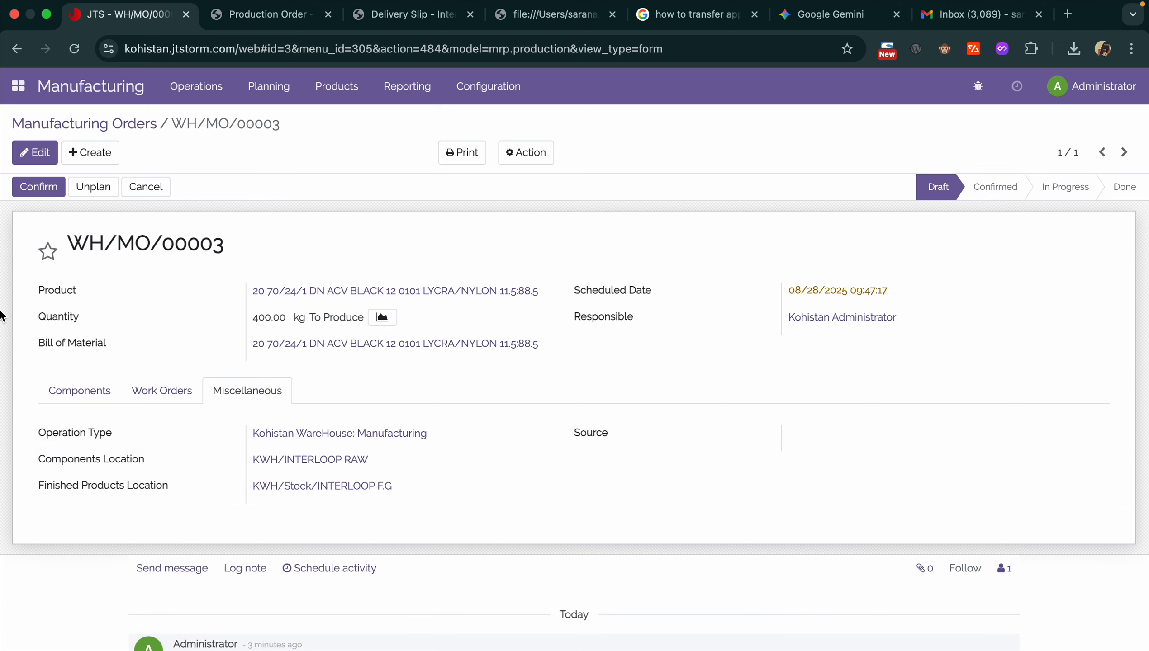
{"action": "left_click", "coordinate": [35, 152]}
{"action": "left_click", "coordinate": [811, 436]}
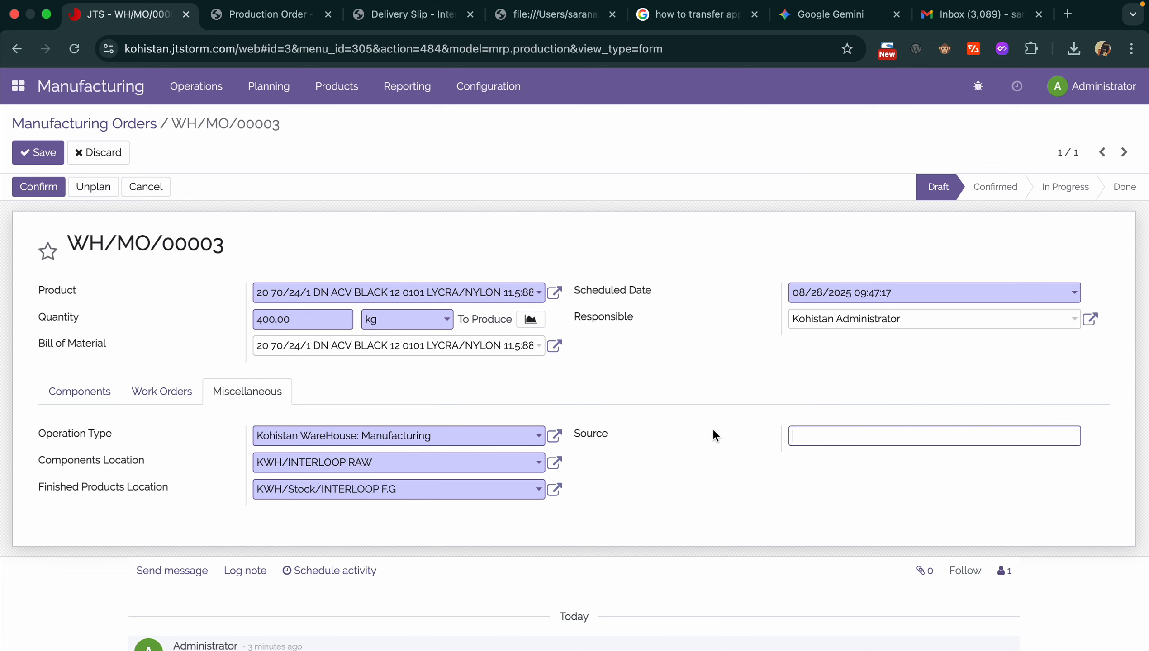
Go to the Sales module, open sales order S00007 to examine its order line, and return to the module overview.
{"action": "left_click", "coordinate": [19, 86]}
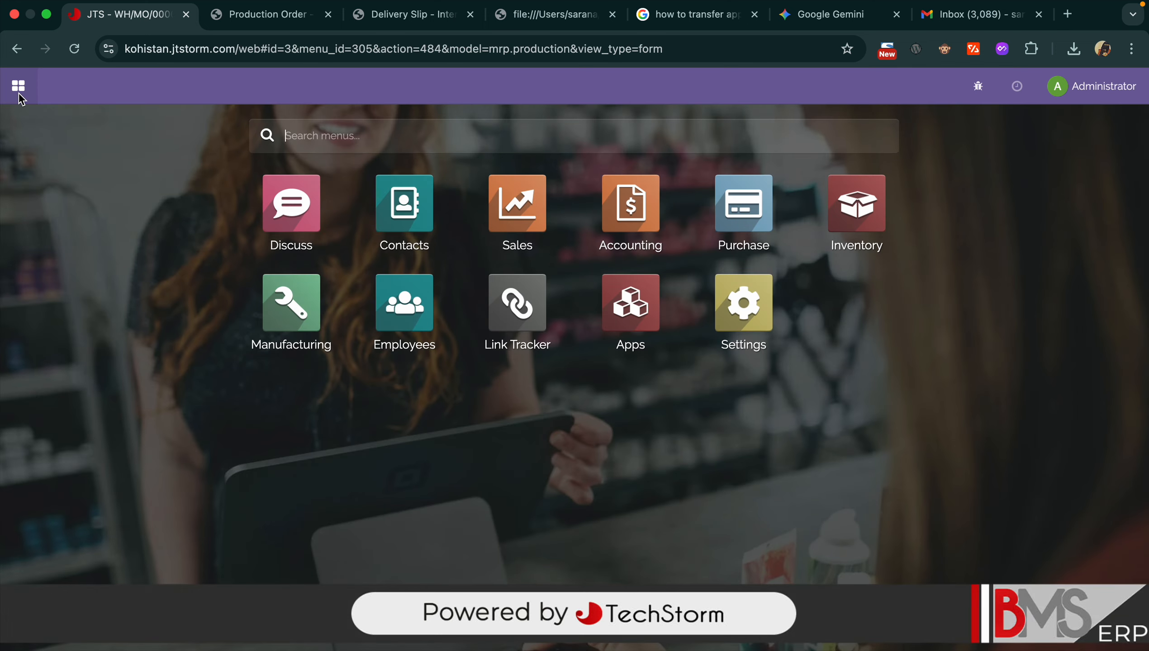
{"action": "left_click", "coordinate": [548, 202]}
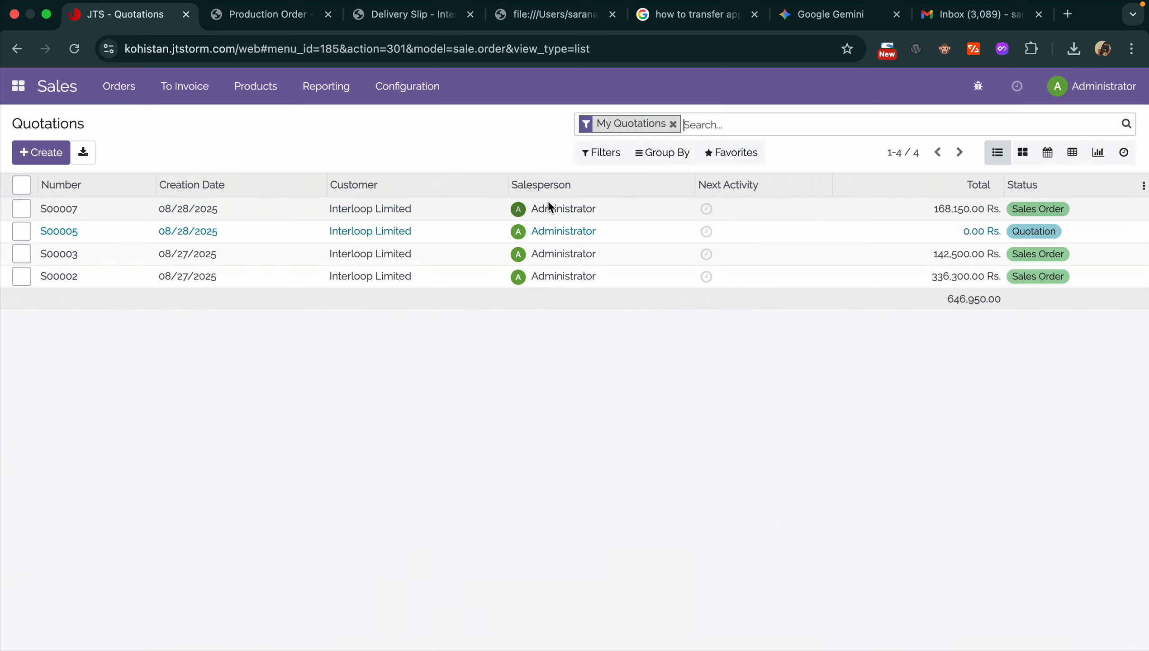
{"action": "left_click", "coordinate": [88, 211]}
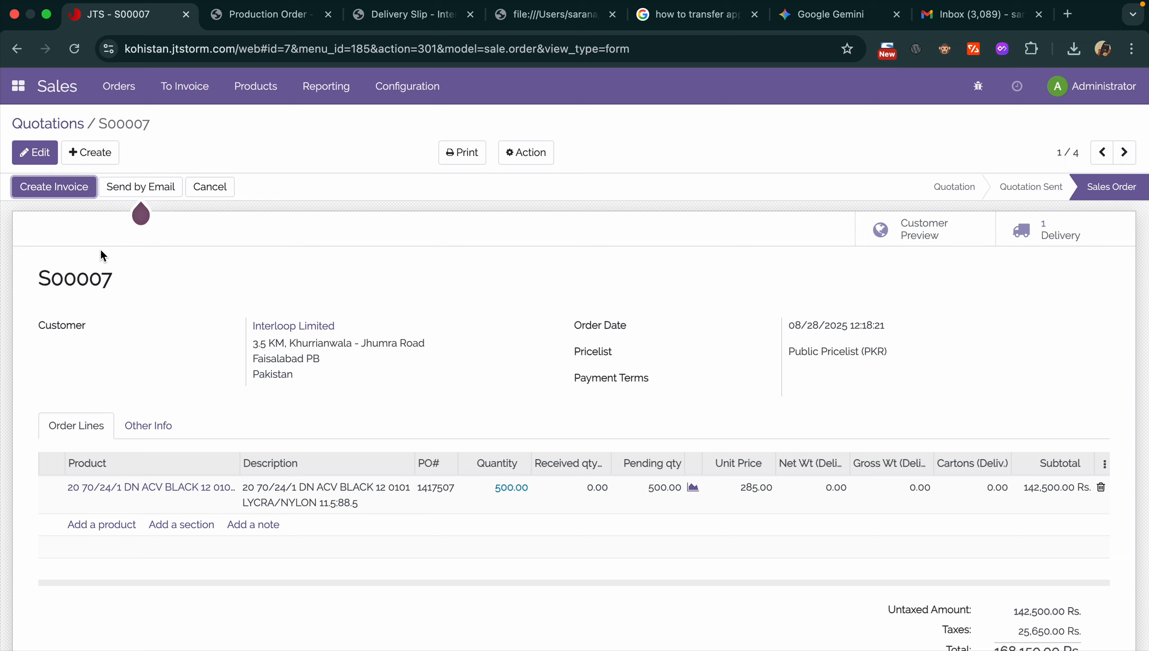
{"action": "mouse_move", "coordinate": [380, 470]}
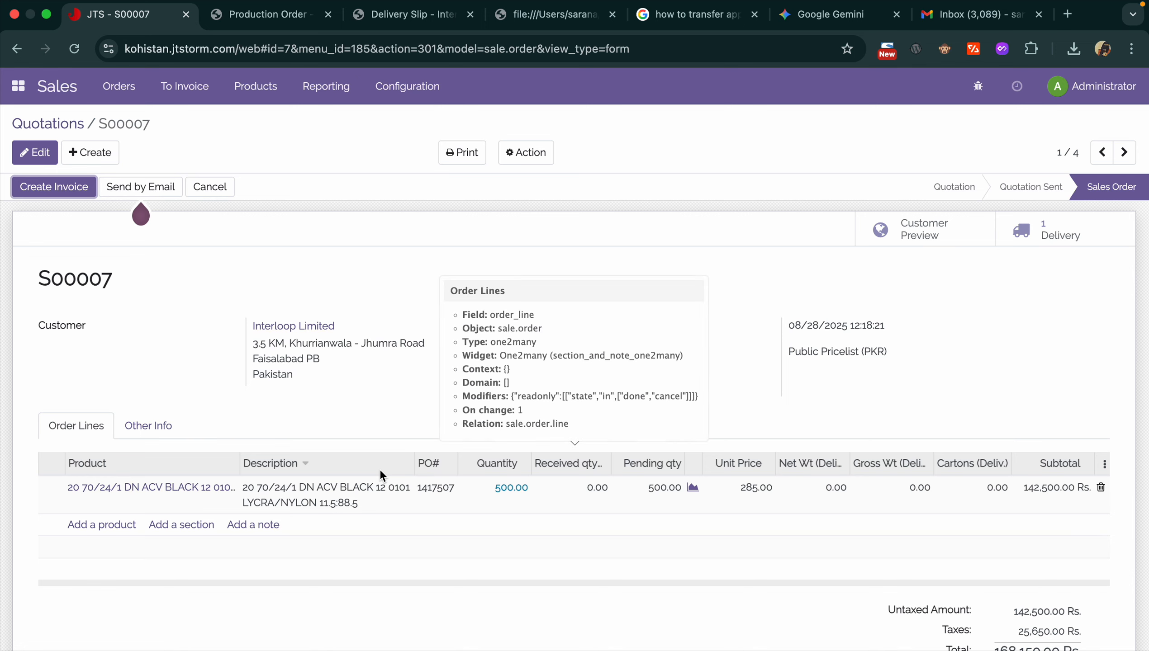
{"action": "left_click", "coordinate": [16, 88]}
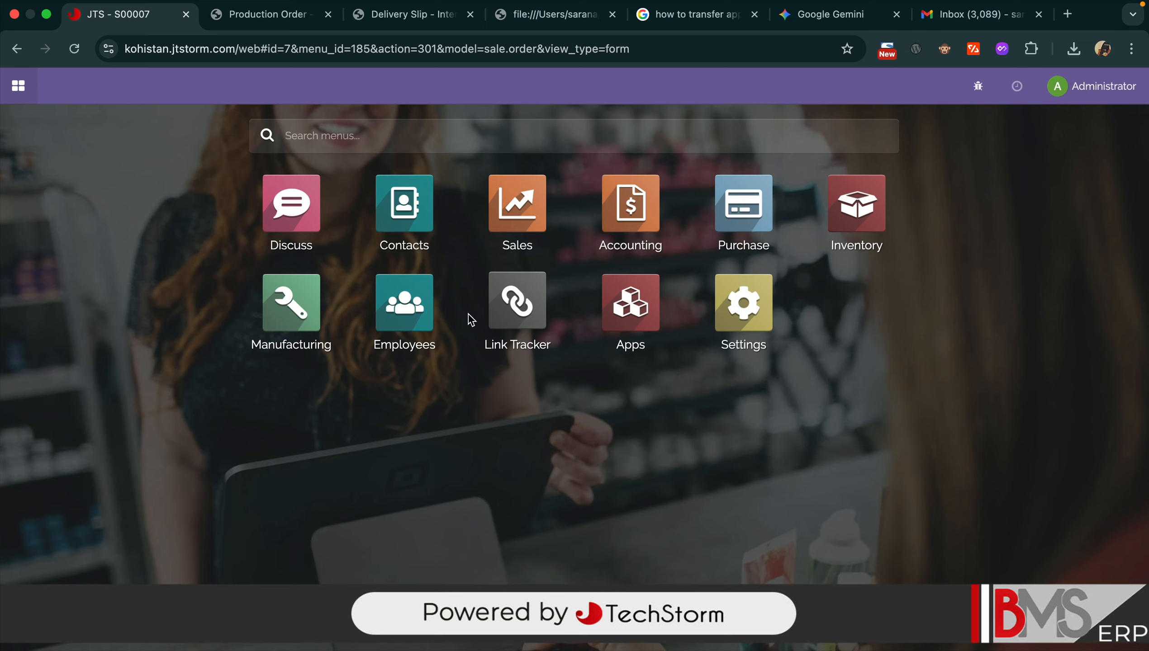